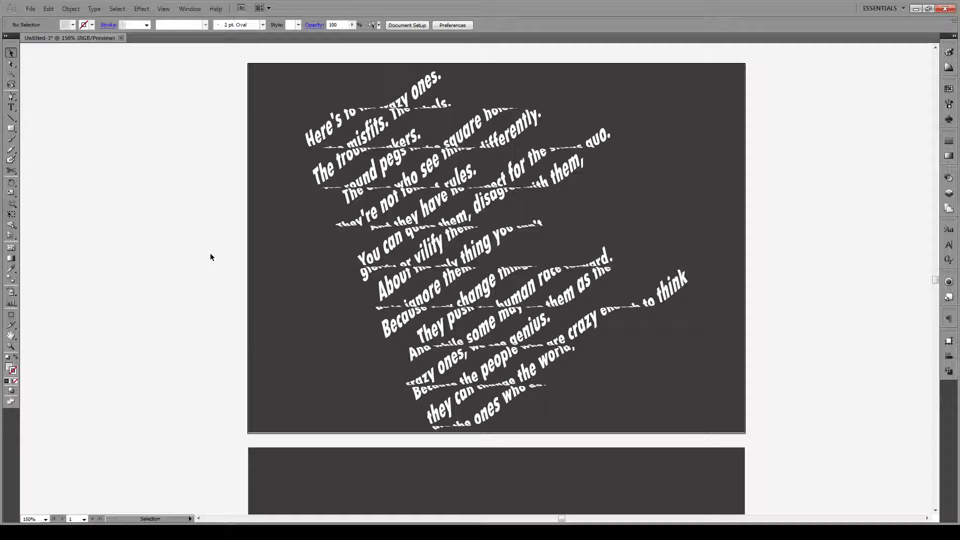
Paste the quote onto the second artboard and move it near the top-left corner
scroll(210, 257, down, 12)
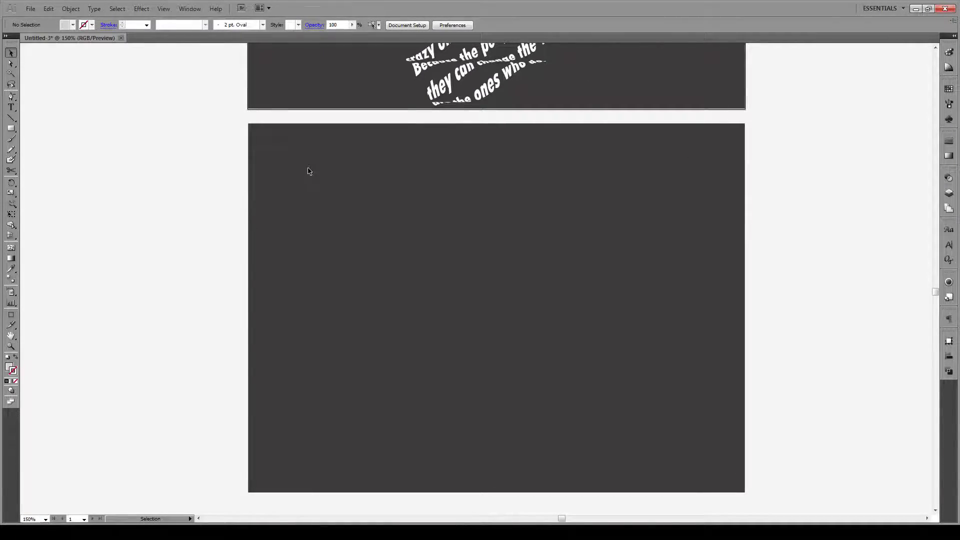
key(ctrl+v)
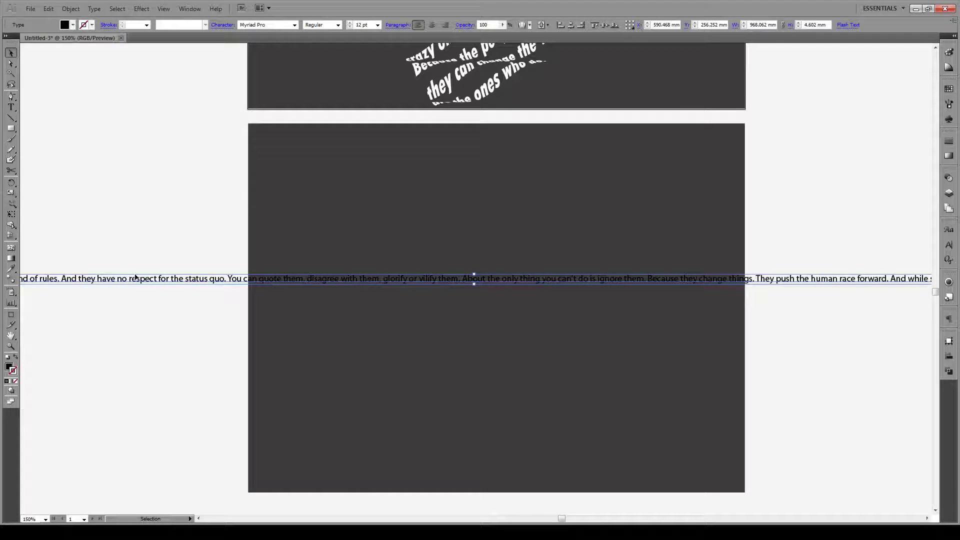
drag(135, 279, 681, 194)
drag(165, 195, 430, 159)
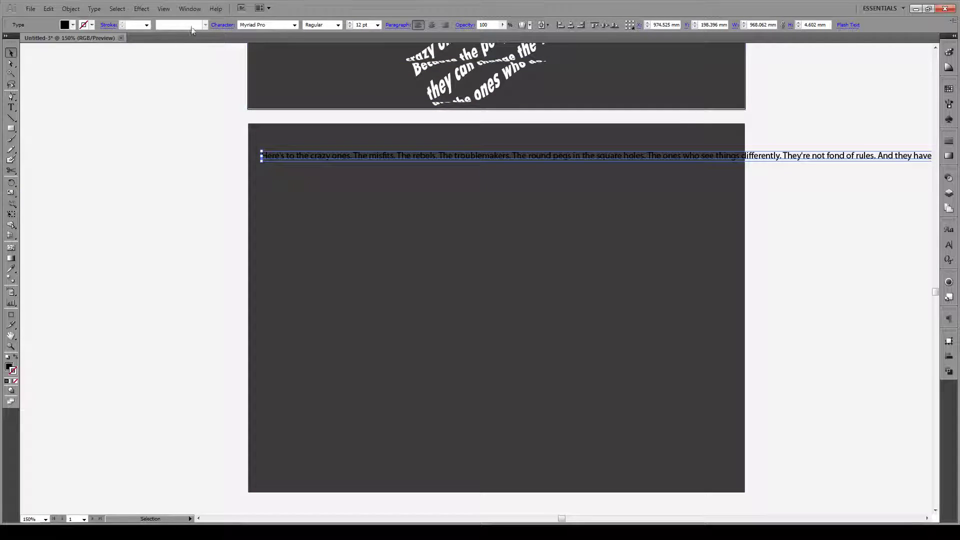
Set the quote in Tw Cen MT Condensed Extra Bold at 21 pt
click(294, 26)
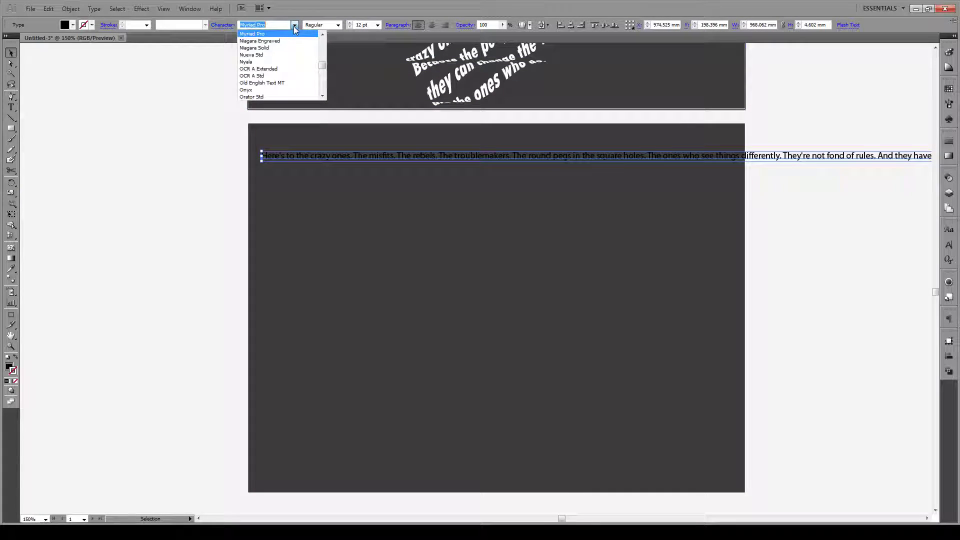
text(Tw Cen MT)
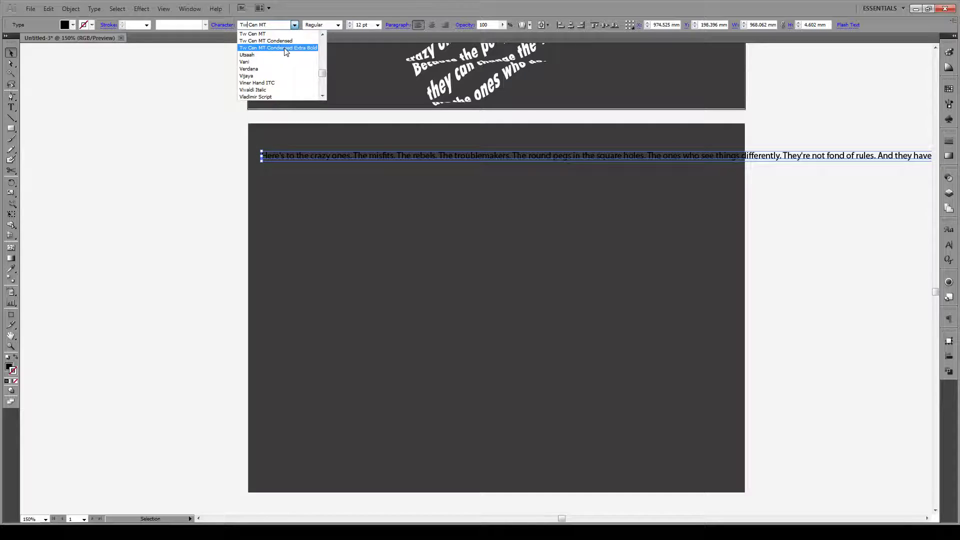
click(285, 48)
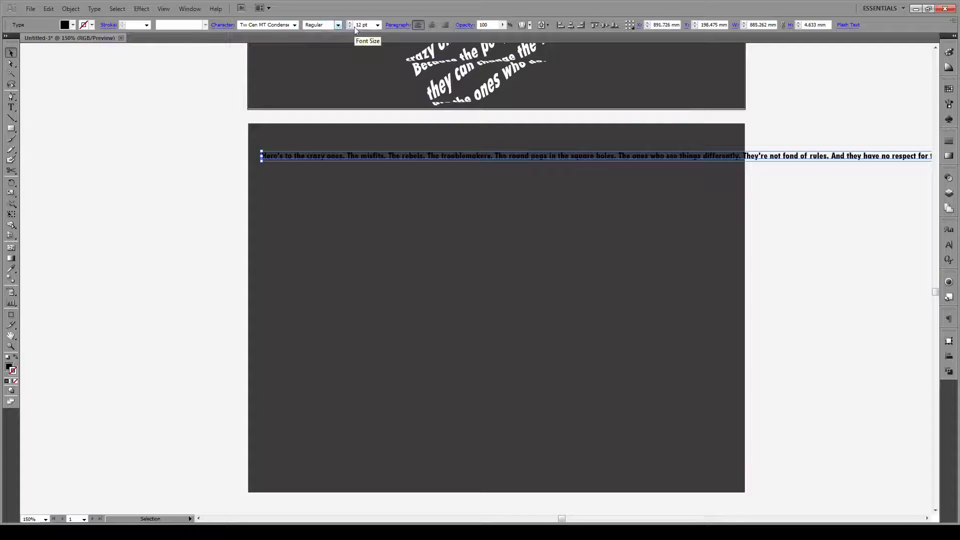
click(377, 24)
click(361, 110)
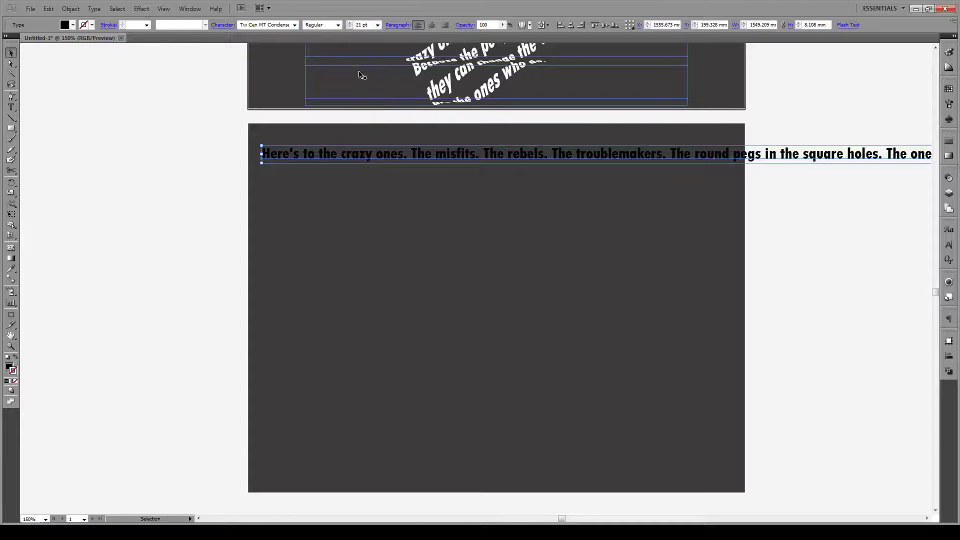
Give the quote text an off-white F2F2F2 fill
double_click(9, 367)
drag(370, 225, 358, 212)
click(578, 207)
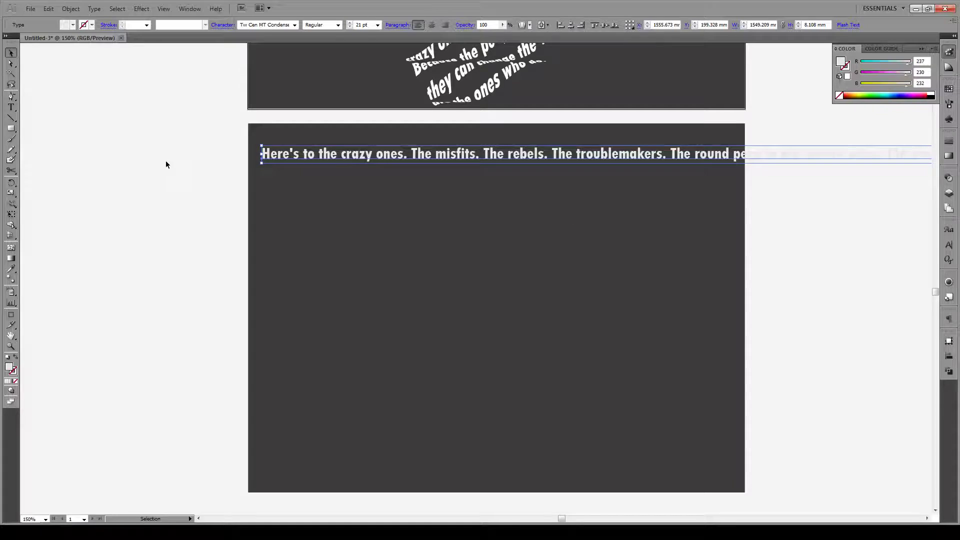
click(220, 171)
click(355, 159)
double_click(14, 368)
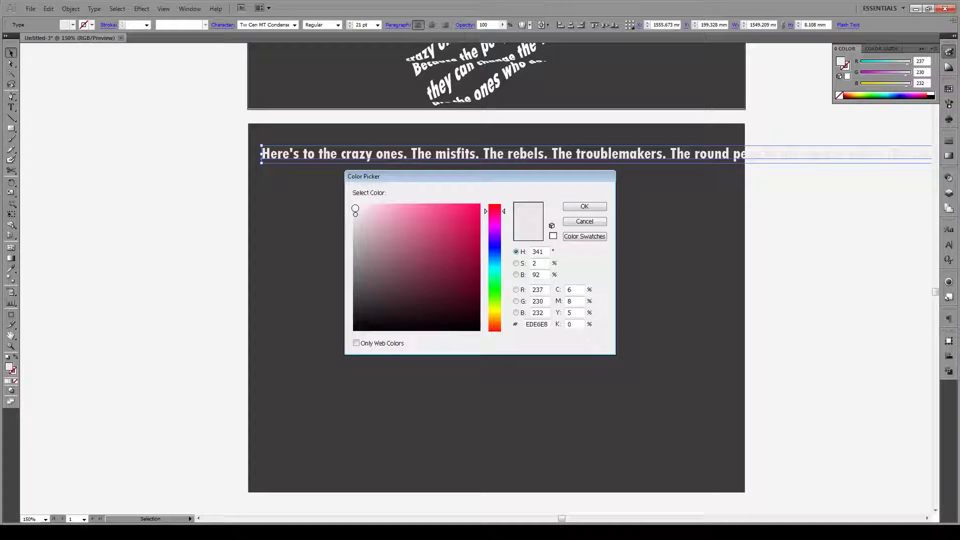
click(355, 210)
click(593, 206)
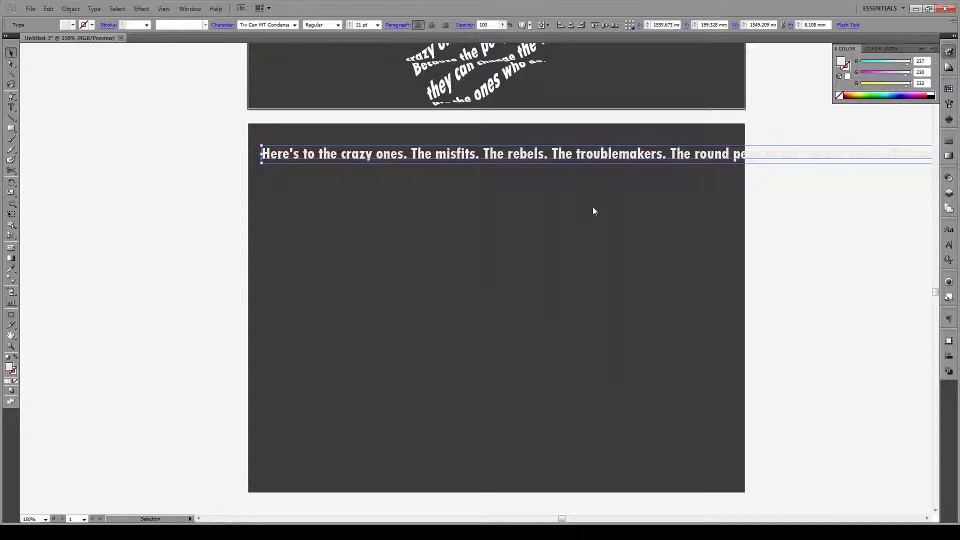
click(210, 217)
Break the quote into separate lines from 'The misfits' through 'About the only thing'
key(t)
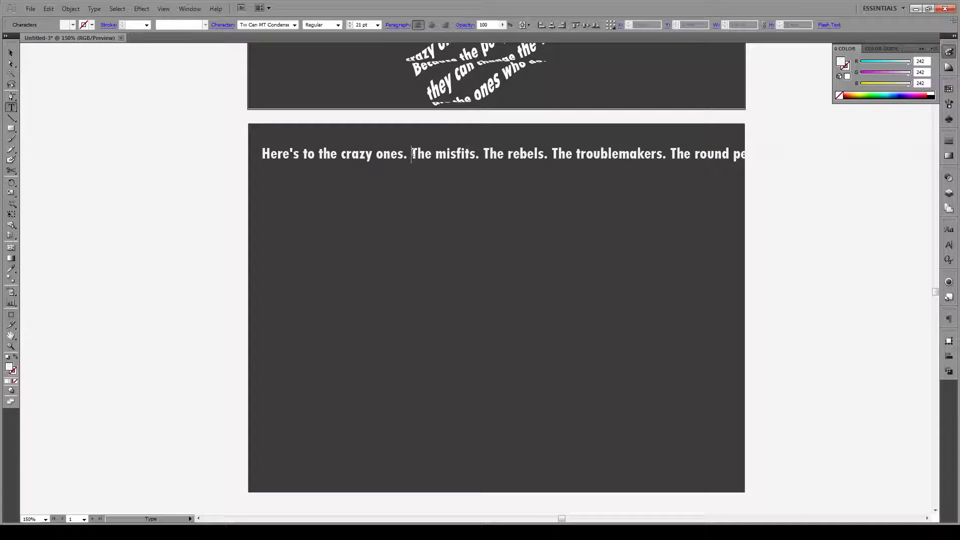
click(413, 153)
key(Return)
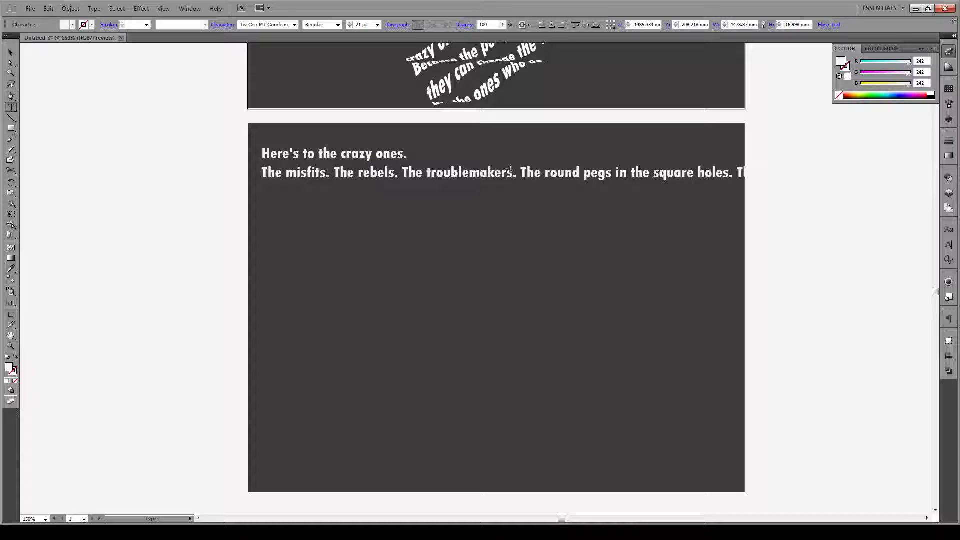
click(522, 173)
key(Return)
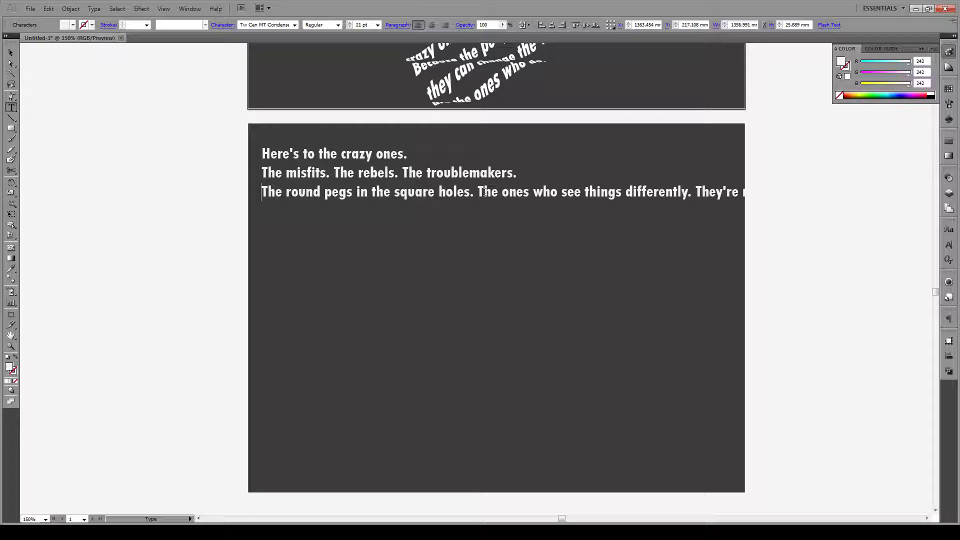
click(479, 192)
key(Return)
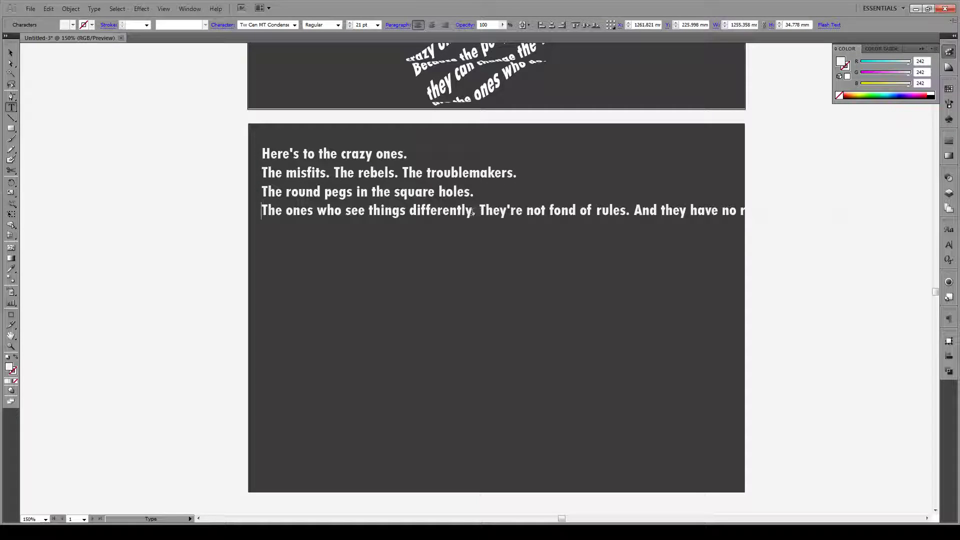
click(478, 210)
key(Return)
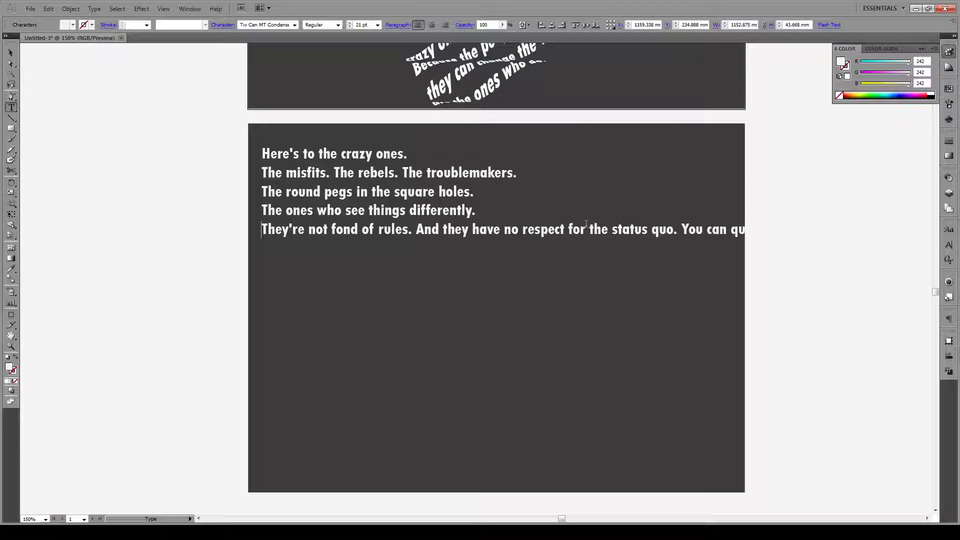
key(Return)
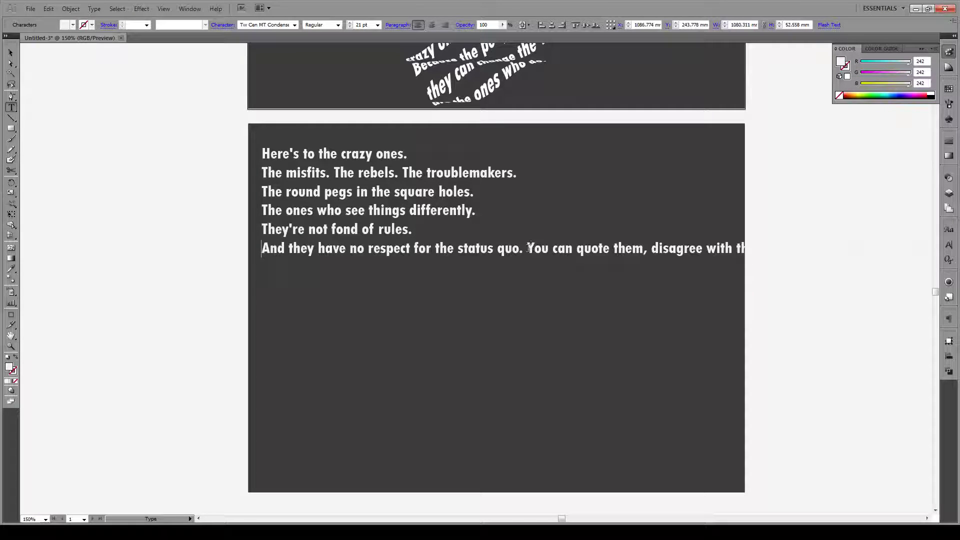
click(528, 248)
key(Return)
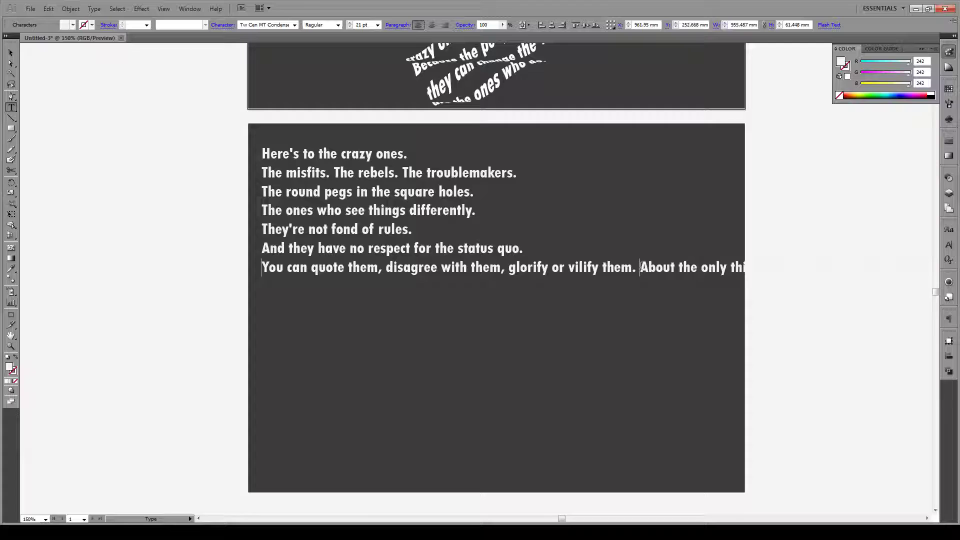
click(640, 267)
key(Return)
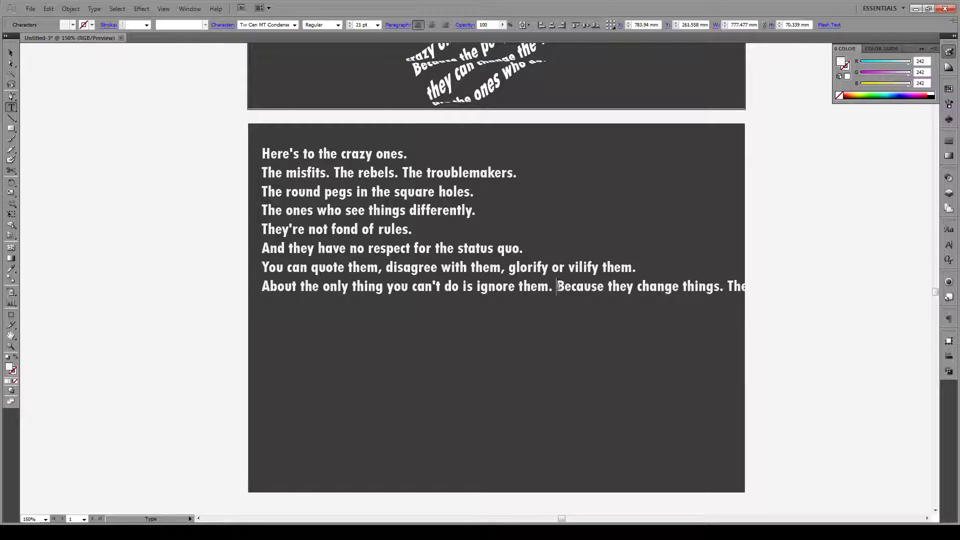
Add line breaks from 'Because they change things' down to 'can change the world, are the ones who do.'
click(558, 286)
key(Return)
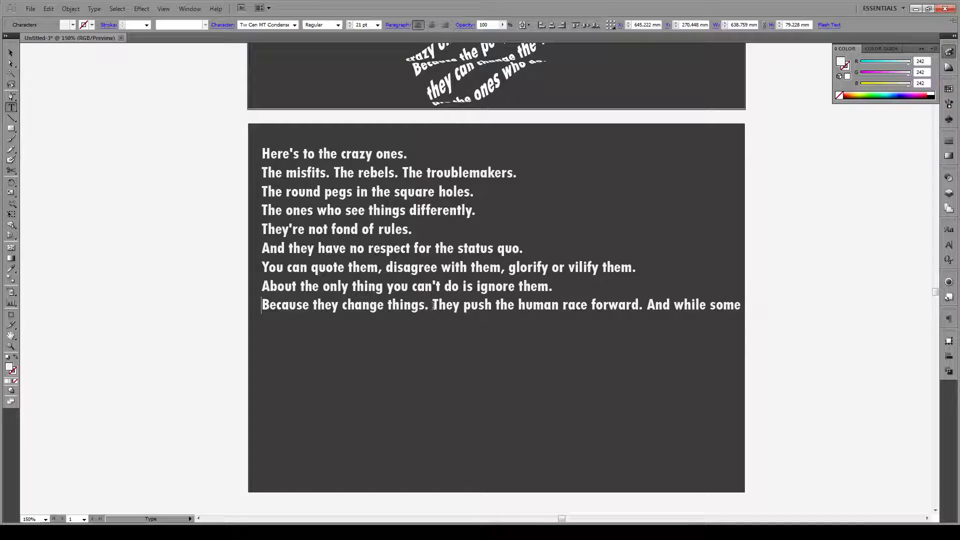
click(433, 305)
key(Return)
click(475, 324)
key(Return)
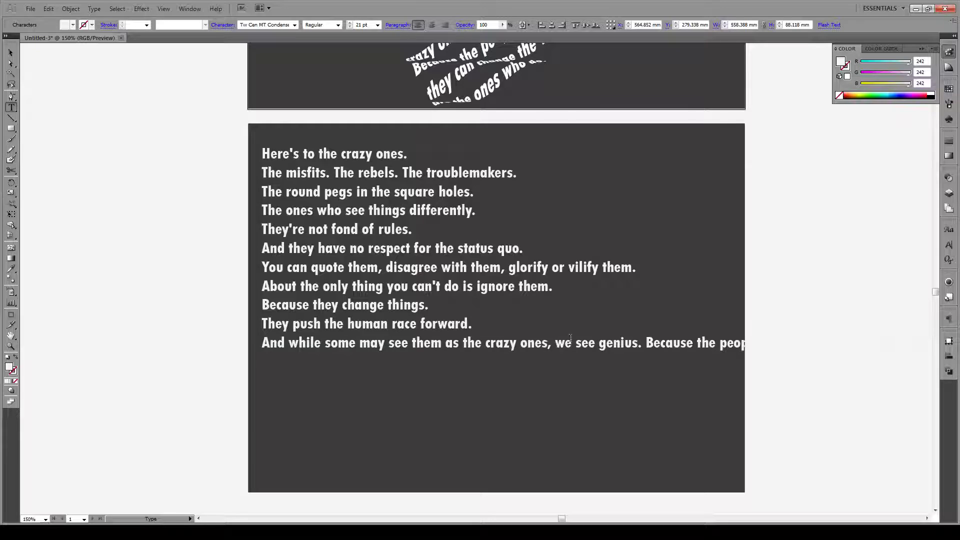
click(646, 343)
key(Return)
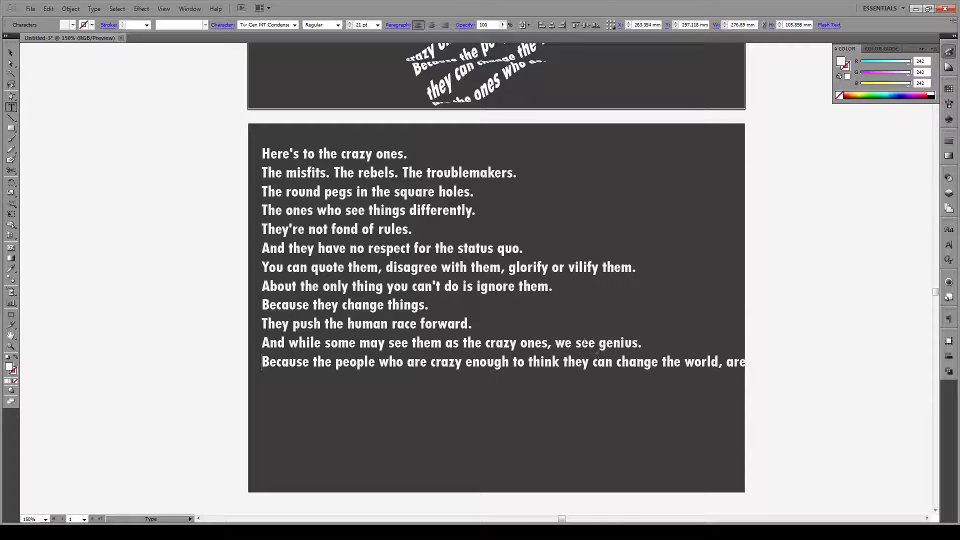
click(485, 343)
key(Return)
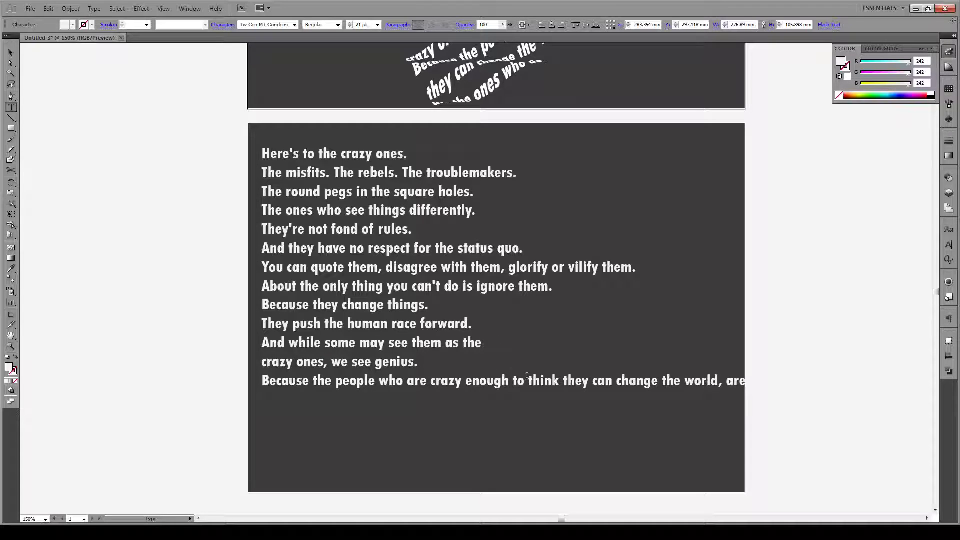
click(594, 381)
key(Return)
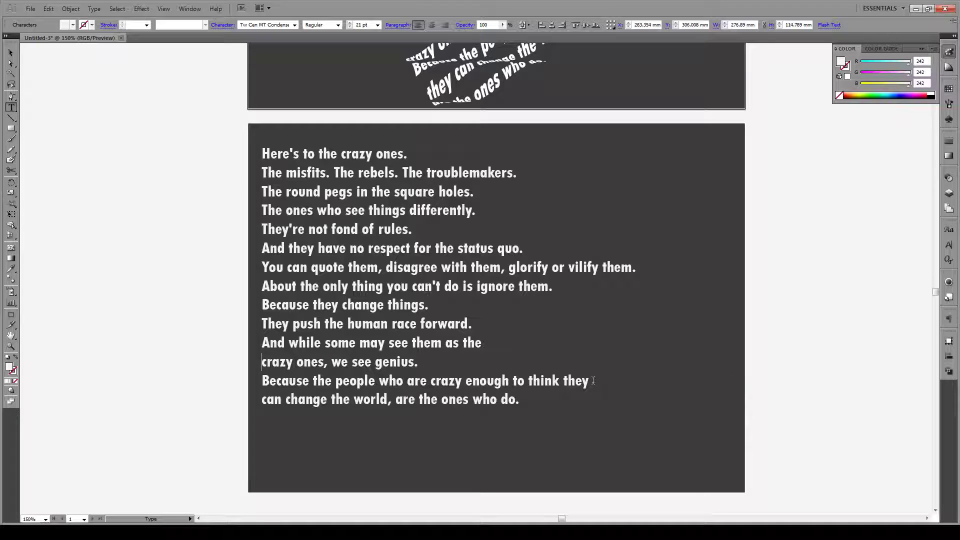
click(11, 52)
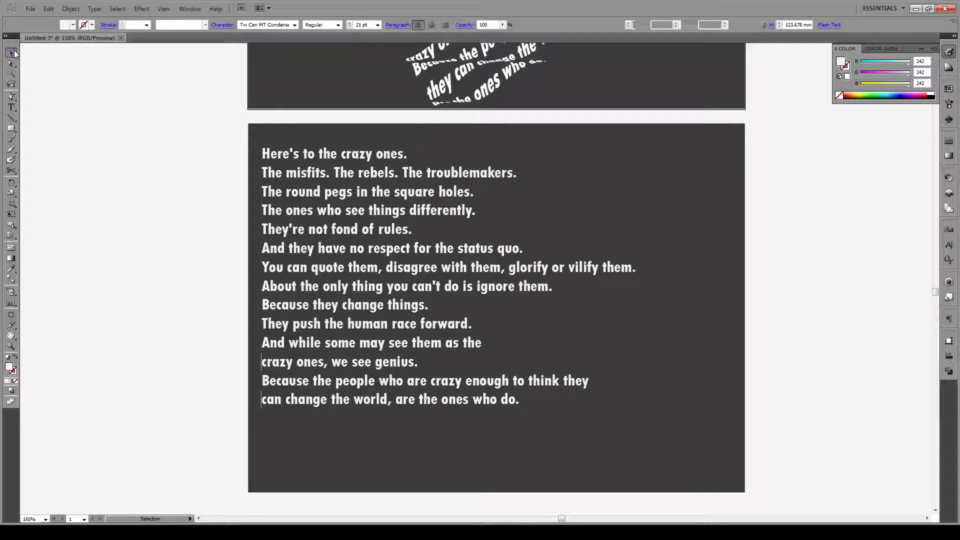
Move the quote block right and indent 'The misfits' line with a tab
drag(332, 235, 377, 242)
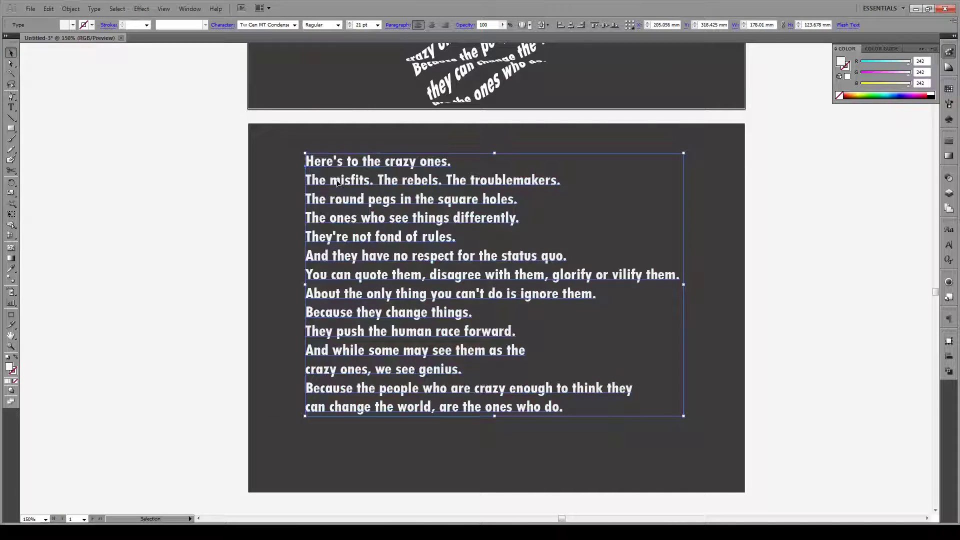
key(t)
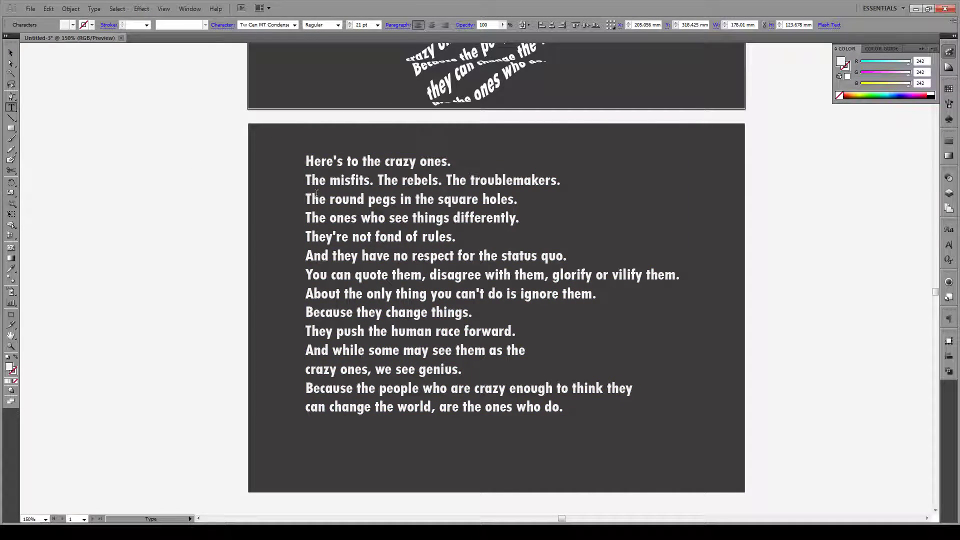
click(306, 179)
key(Tab)
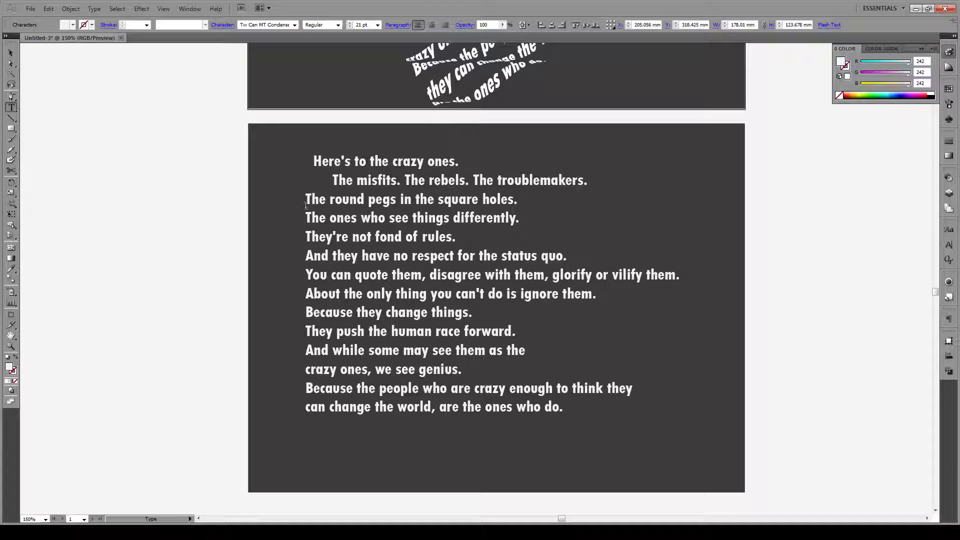
Indent further lines, including 'They push the human race', to staggered positions
click(306, 216)
click(307, 253)
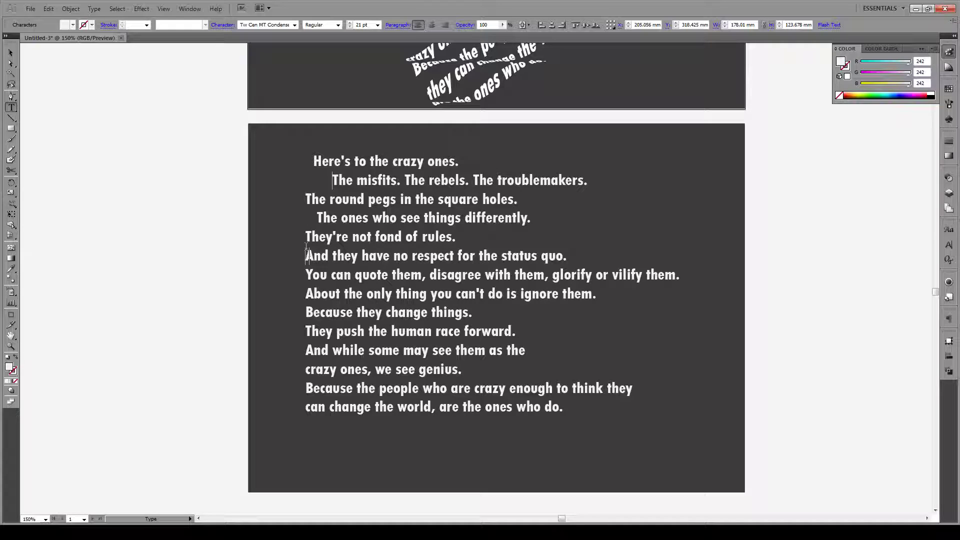
click(304, 236)
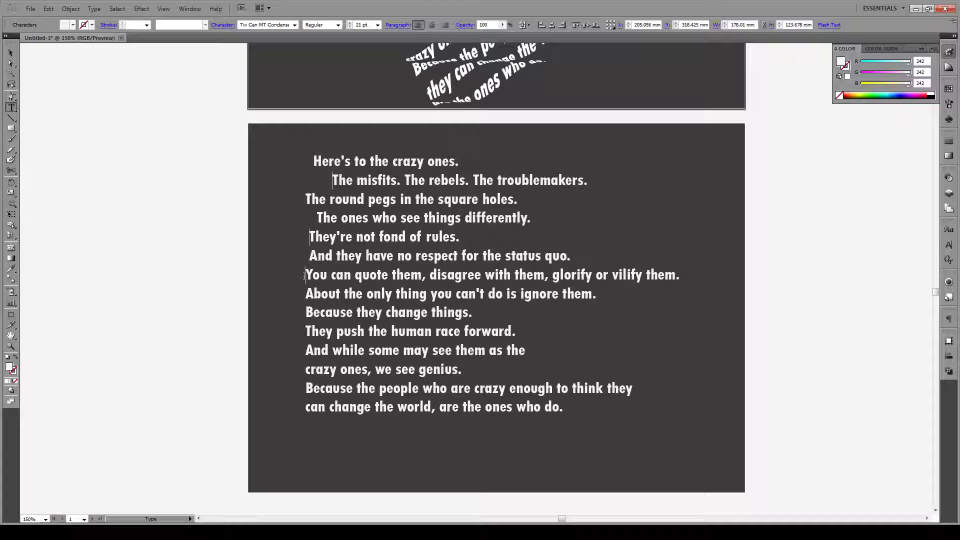
click(305, 275)
click(306, 312)
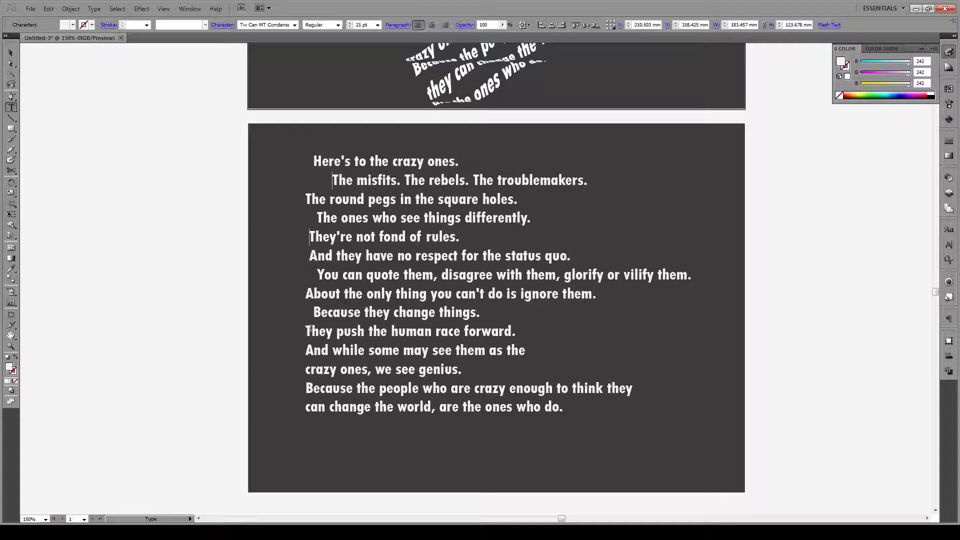
click(306, 331)
key(Tab)
click(306, 350)
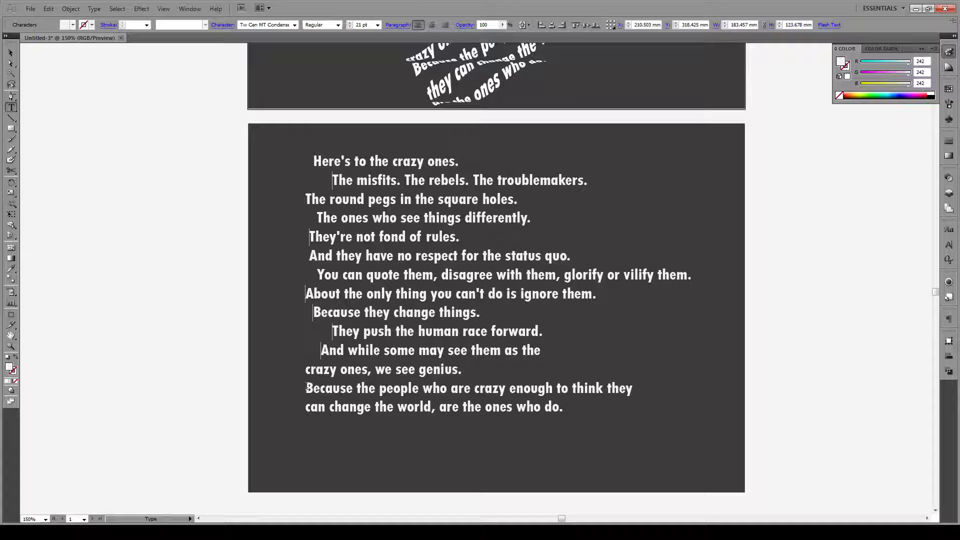
click(306, 388)
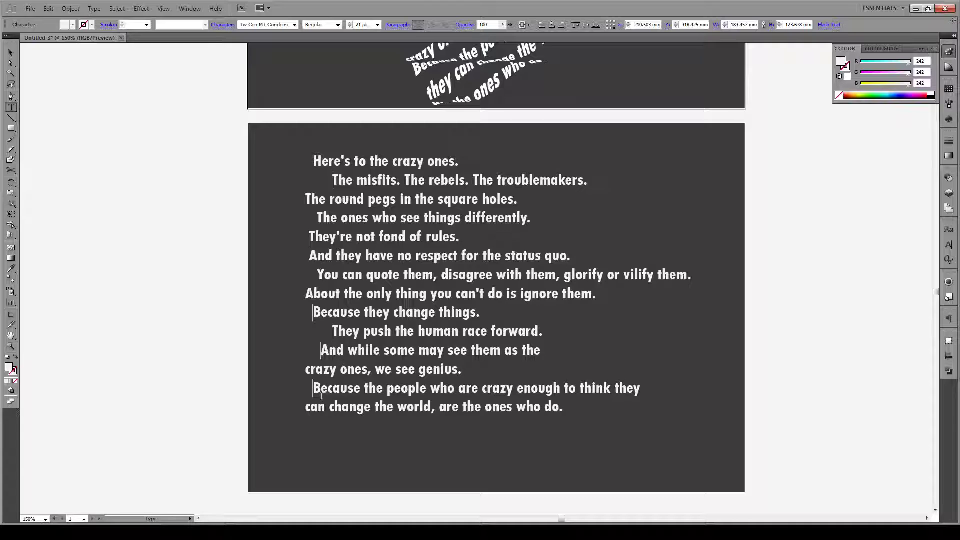
click(305, 407)
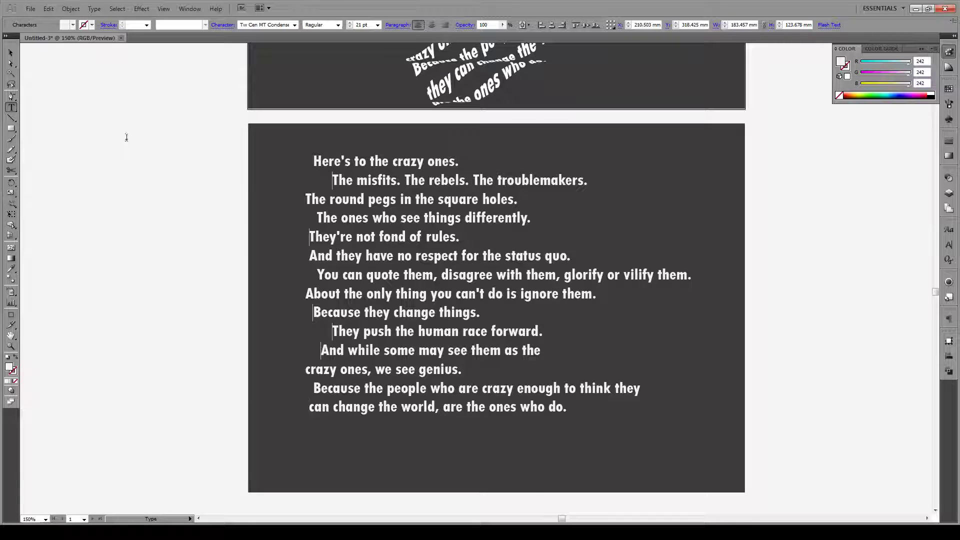
click(11, 53)
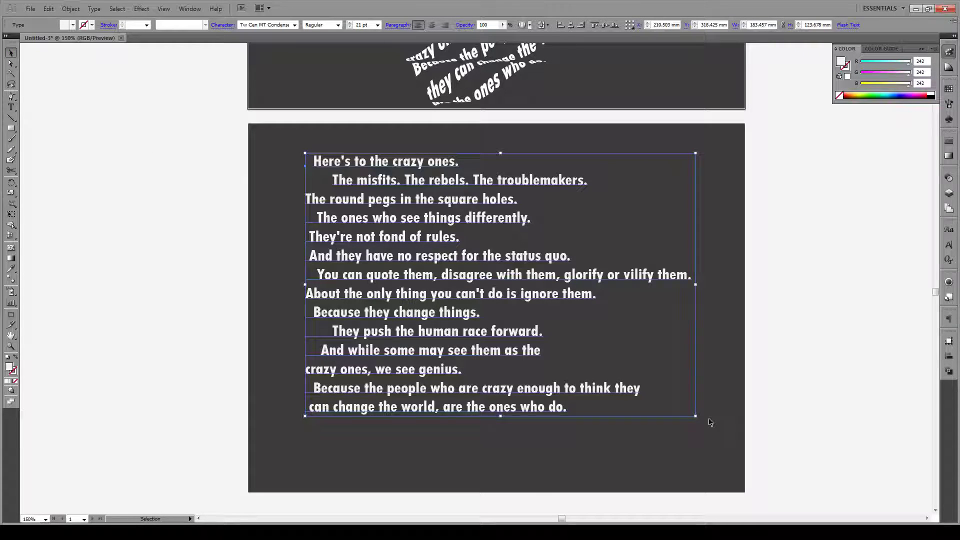
Rotate the quote block about 13° so its lines climb to the right
drag(704, 421, 706, 351)
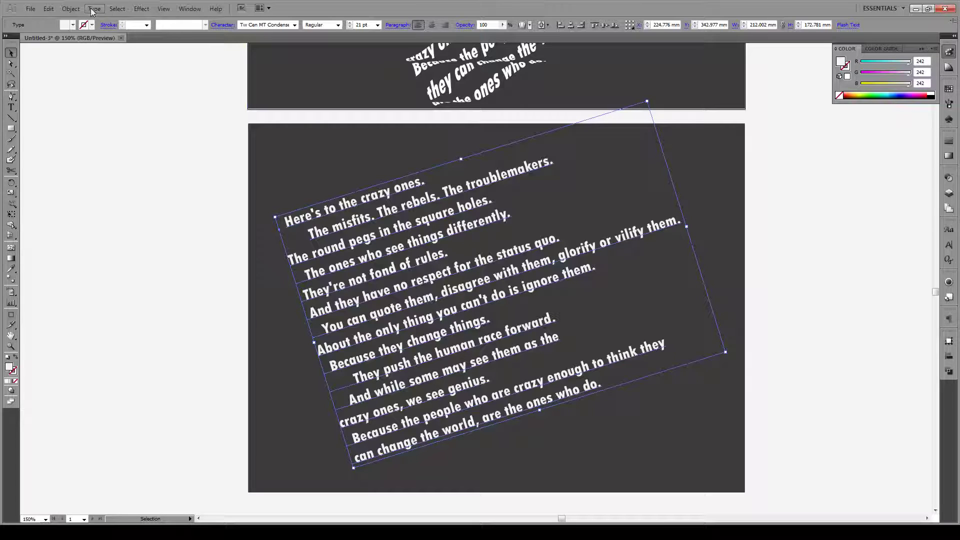
Apply a Make with Mesh envelope of 18 rows and 1 column to the quote
click(70, 9)
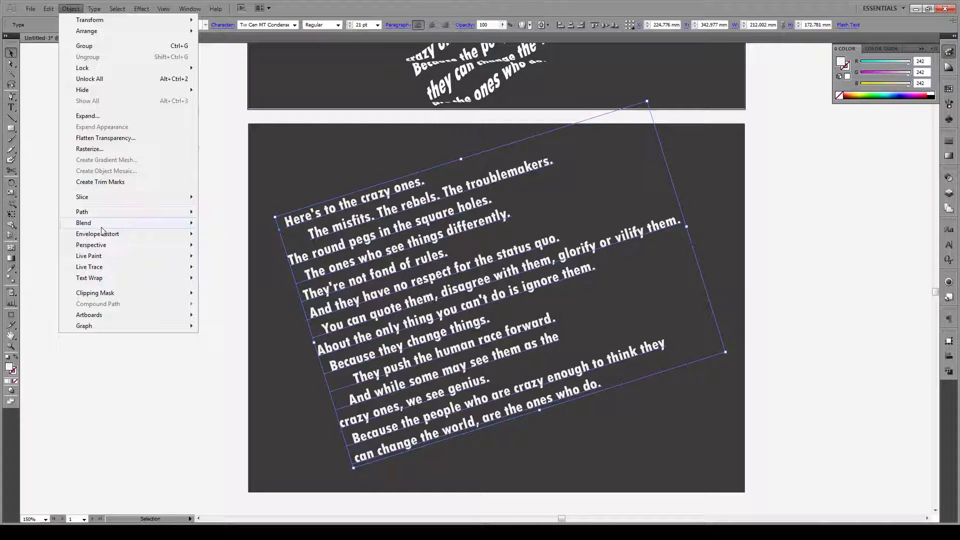
mouse_move(100, 224)
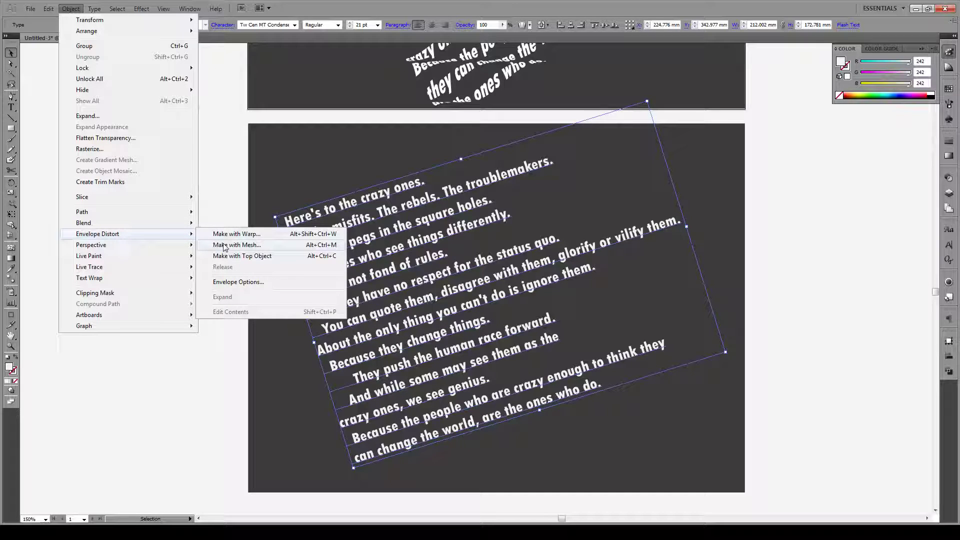
click(224, 245)
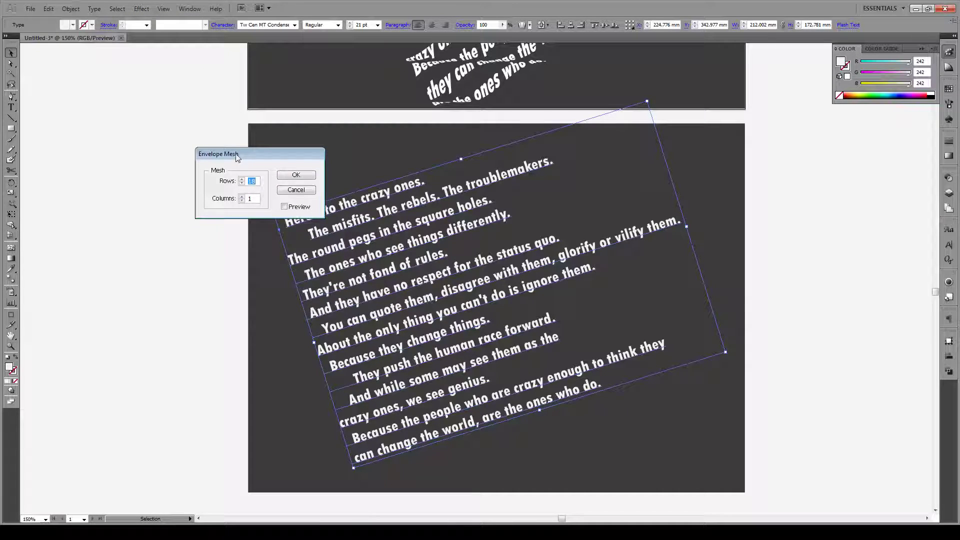
drag(244, 152, 169, 138)
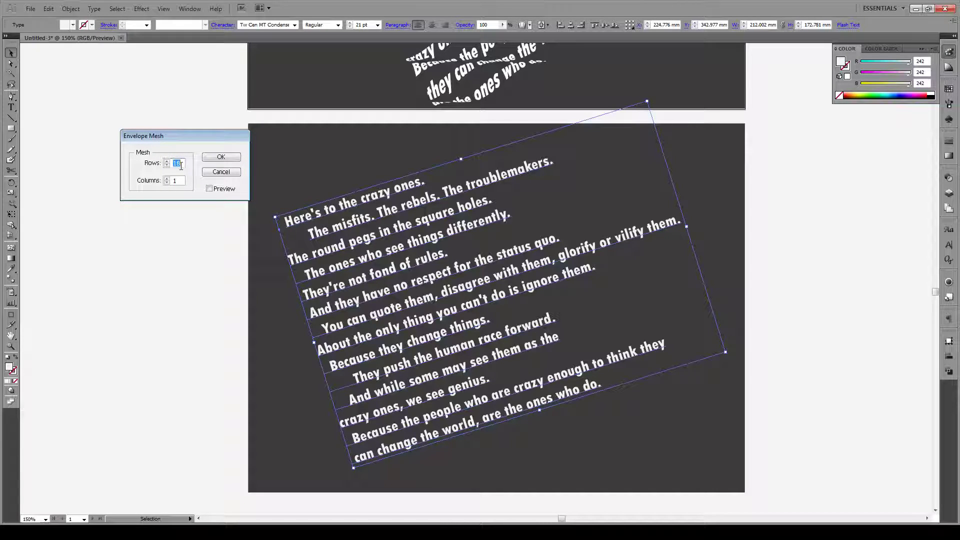
click(220, 193)
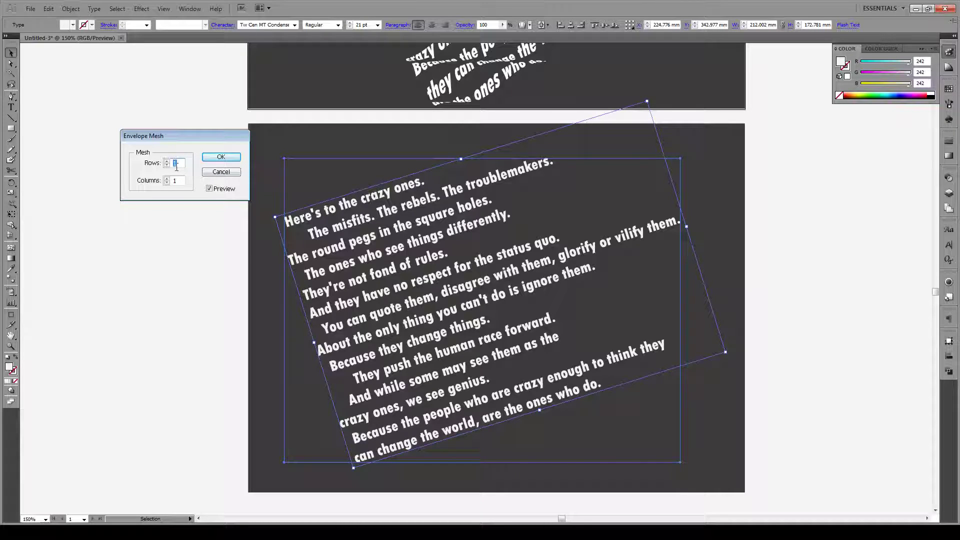
text(18)
click(193, 156)
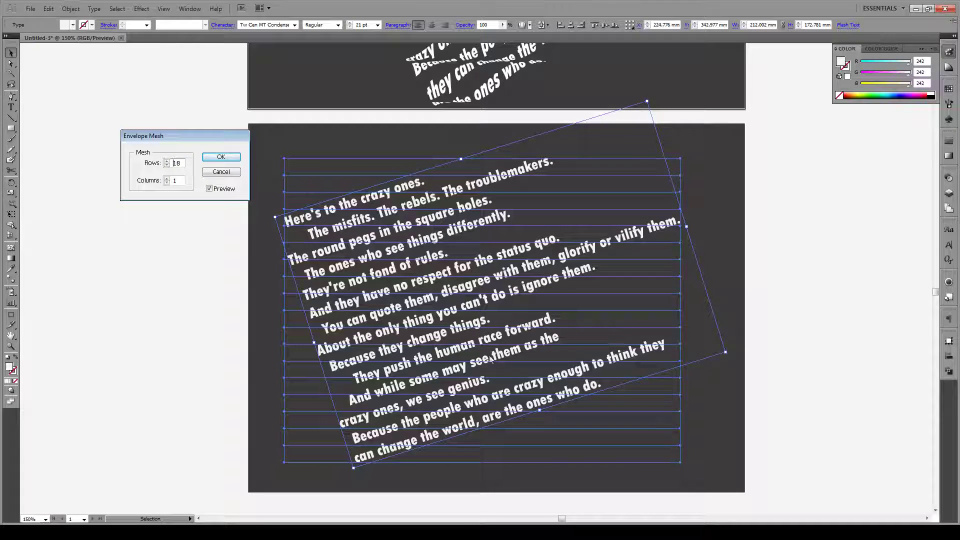
click(225, 158)
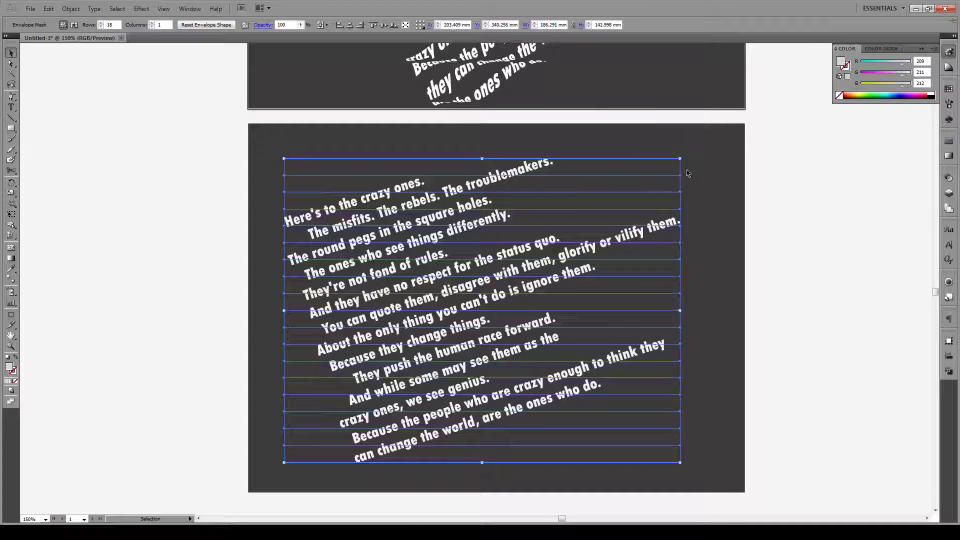
Draw a short line segment left of the artboard and give the lines a 3 pt stroke
click(11, 118)
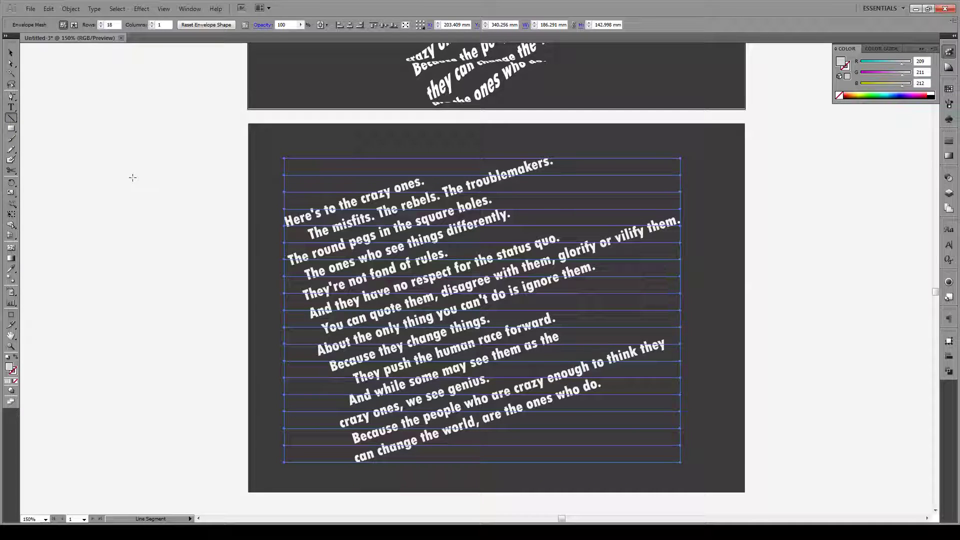
mouse_move(129, 177)
mouse_down()
mouse_move(154, 177)
mouse_move(154, 197)
mouse_move(175, 199)
mouse_up()
key(v)
drag(202, 135, 130, 219)
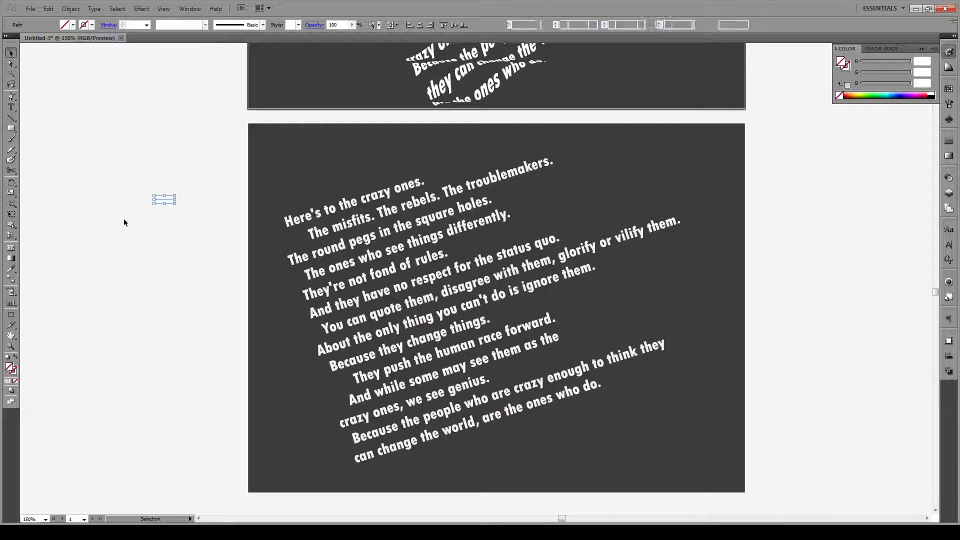
click(146, 25)
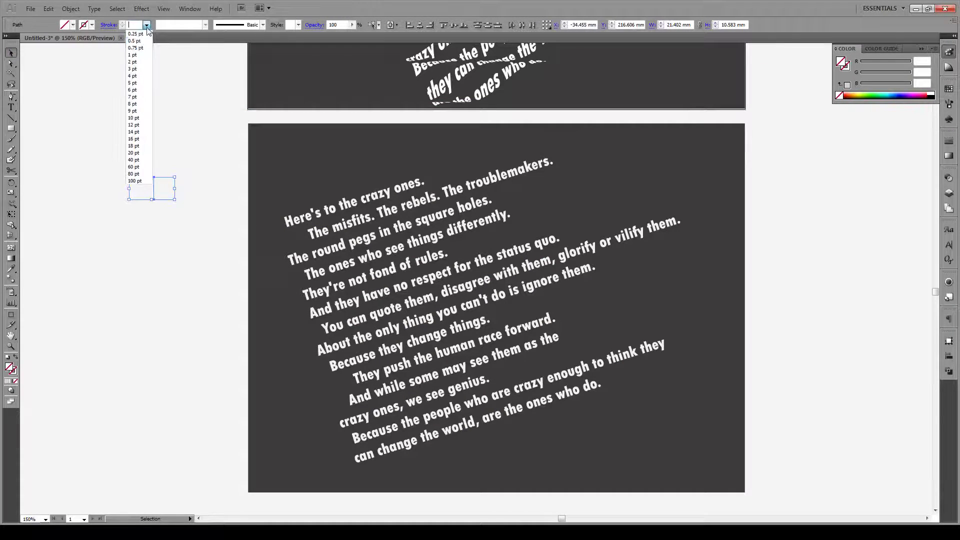
click(138, 66)
click(105, 234)
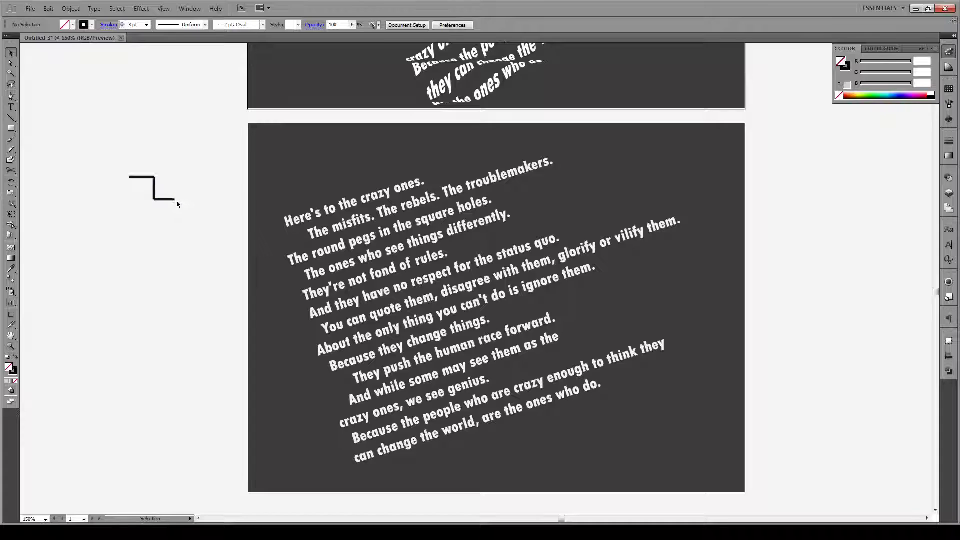
Draw a short vertical segment down from the step's end and add it to the selection
click(11, 118)
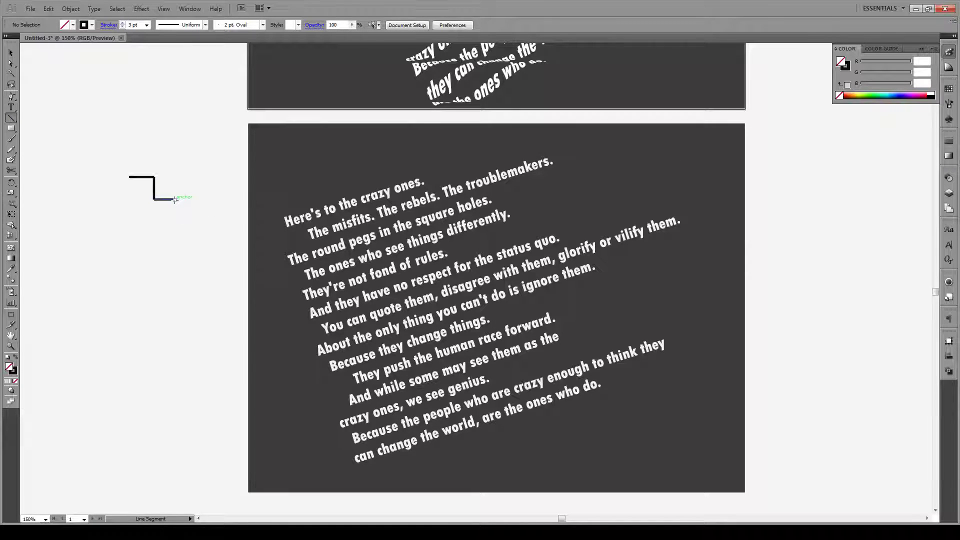
drag(175, 199, 174, 219)
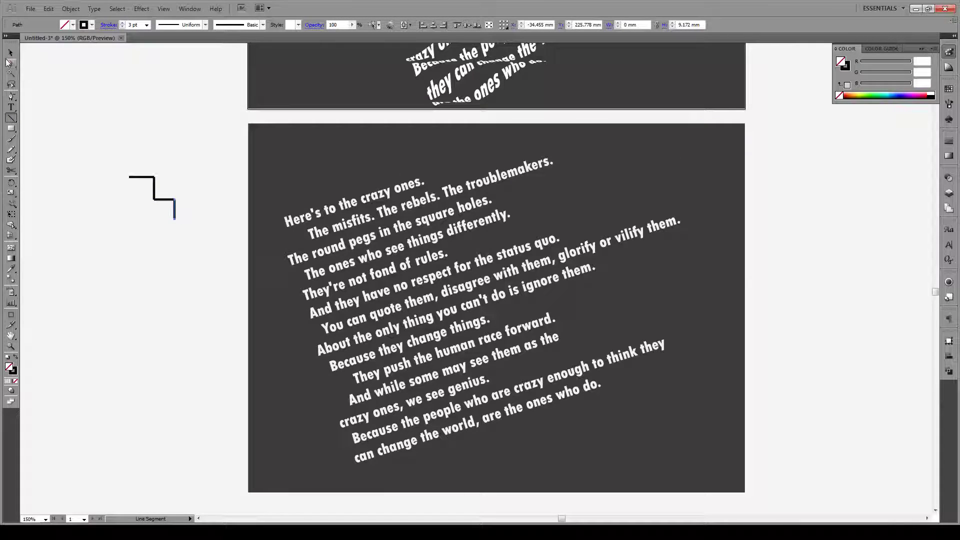
click(11, 52)
shift+click(154, 198)
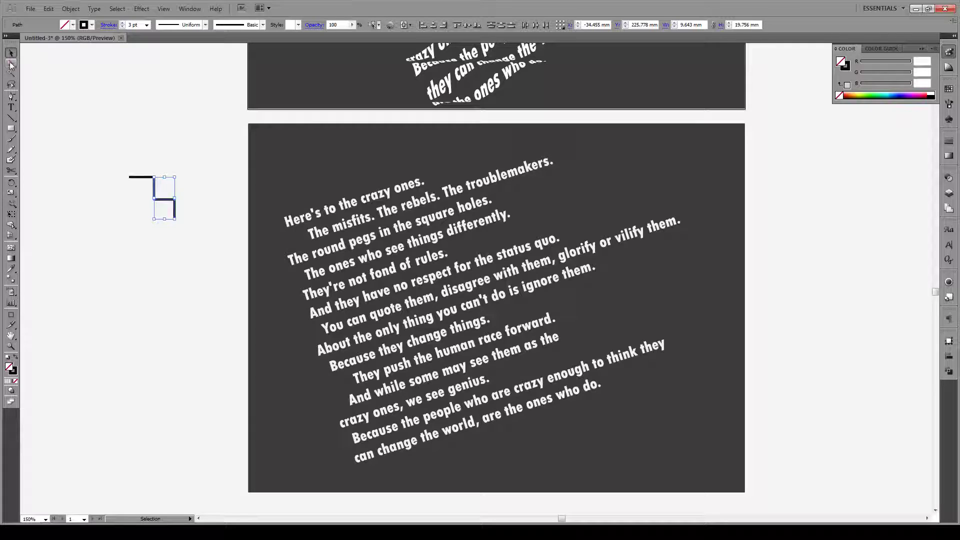
Lower the upper left-edge mesh anchors to tilt the first rows, aligning with the stair shape
click(590, 163)
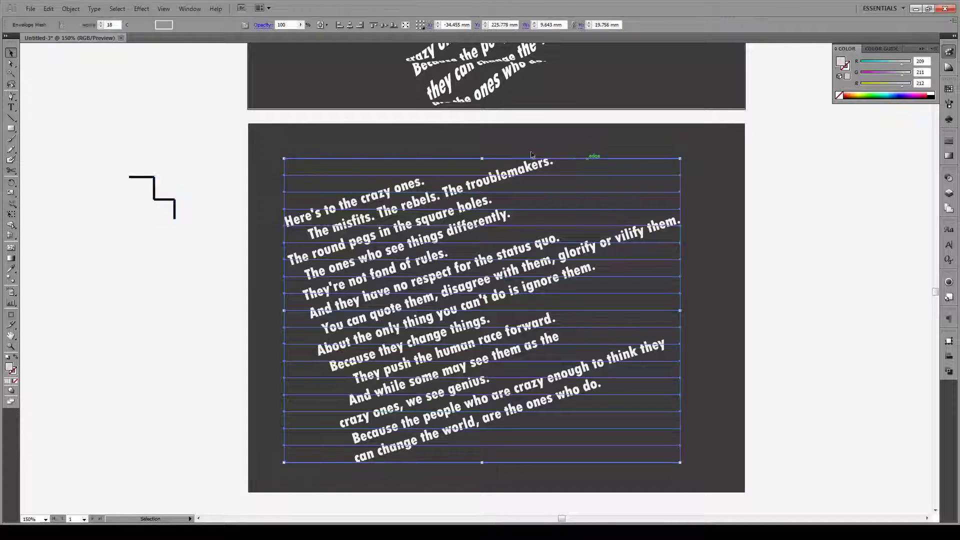
click(13, 65)
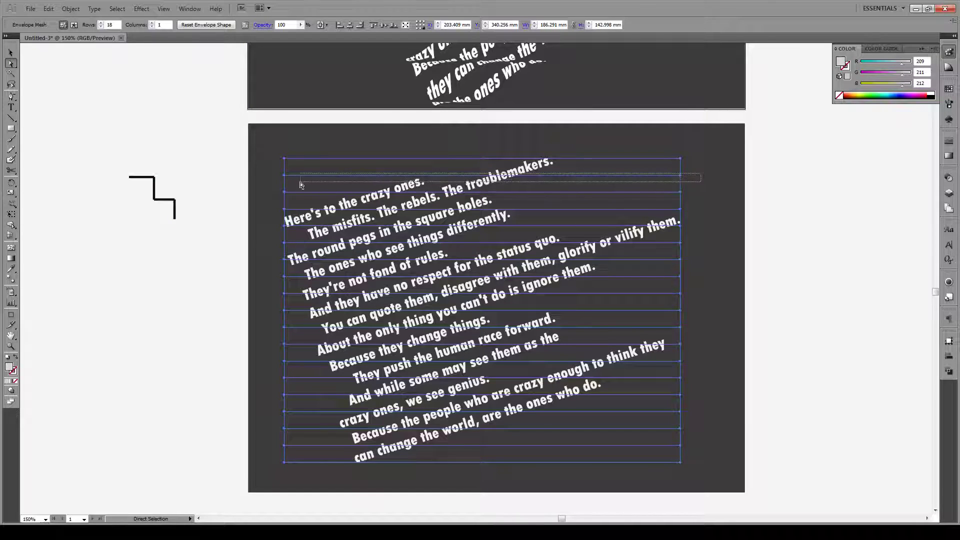
click(284, 175)
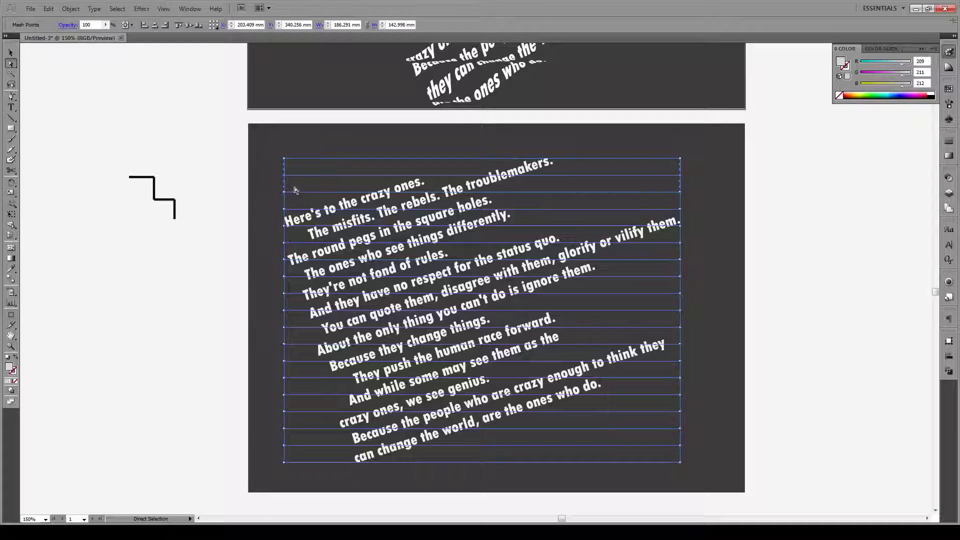
click(286, 179)
drag(286, 178, 285, 187)
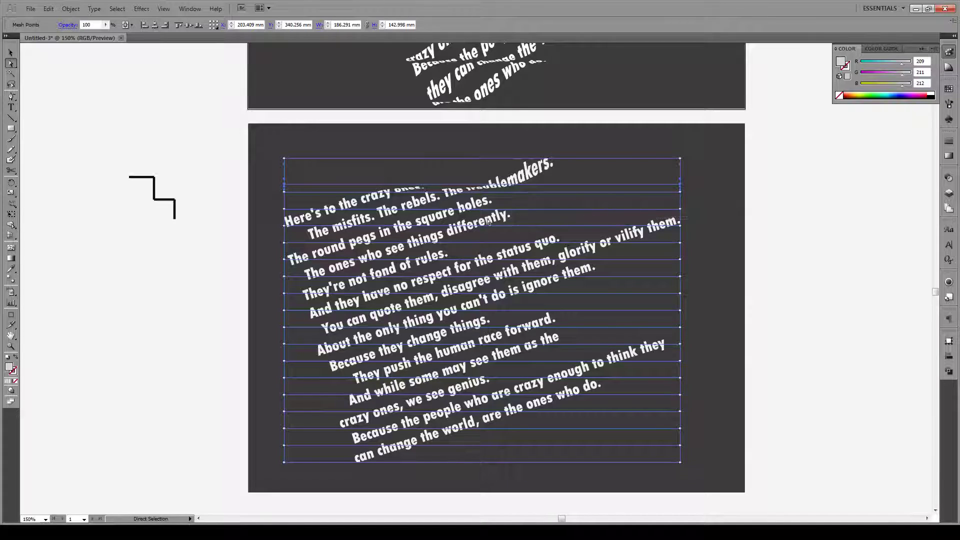
drag(285, 206, 285, 222)
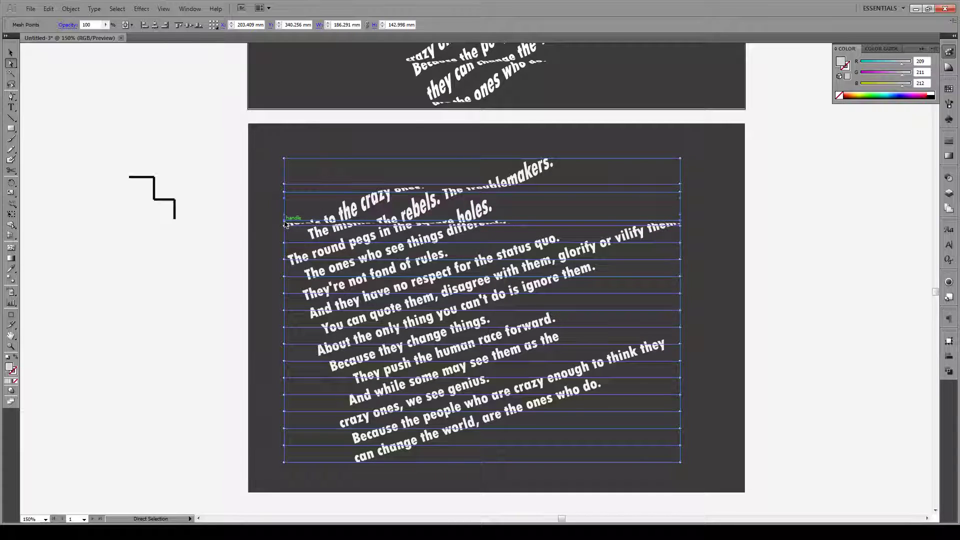
drag(283, 222, 283, 220)
drag(701, 212, 272, 224)
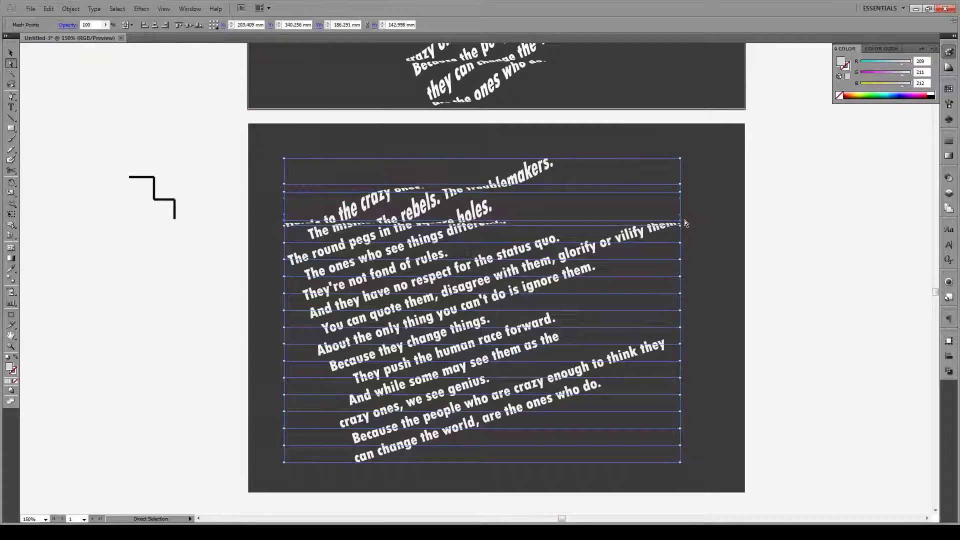
drag(681, 219, 682, 221)
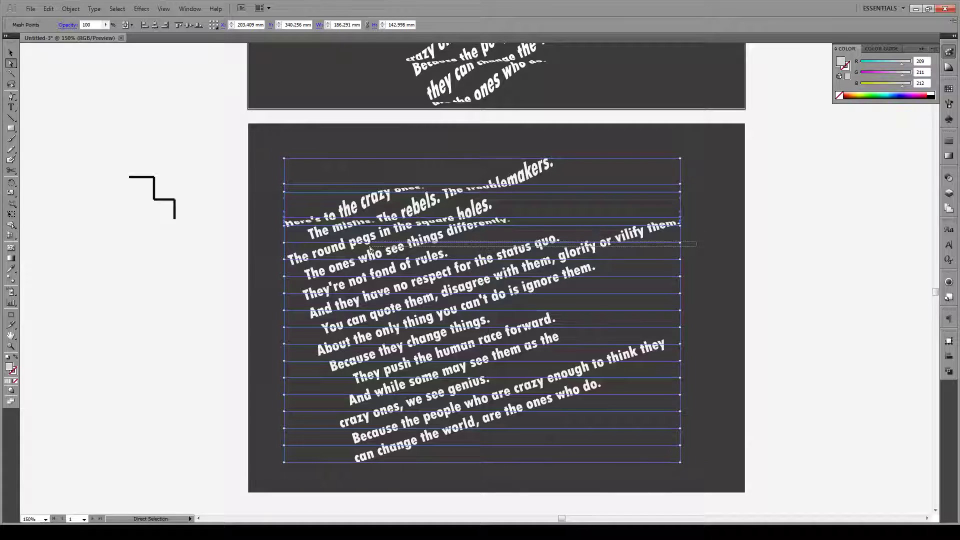
Lower the remaining left-edge mesh anchors row by row to warp the lower lines into steps
drag(285, 246, 285, 255)
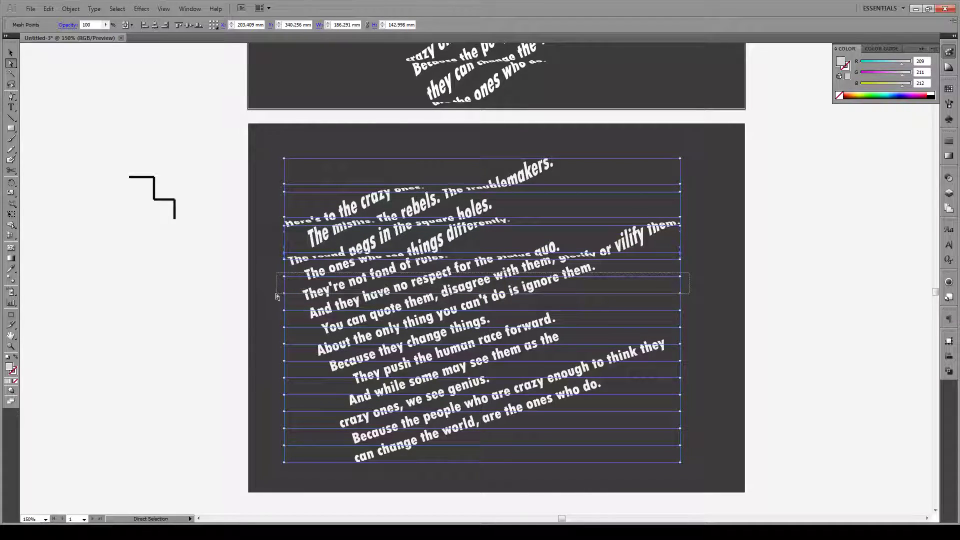
drag(285, 279, 285, 286)
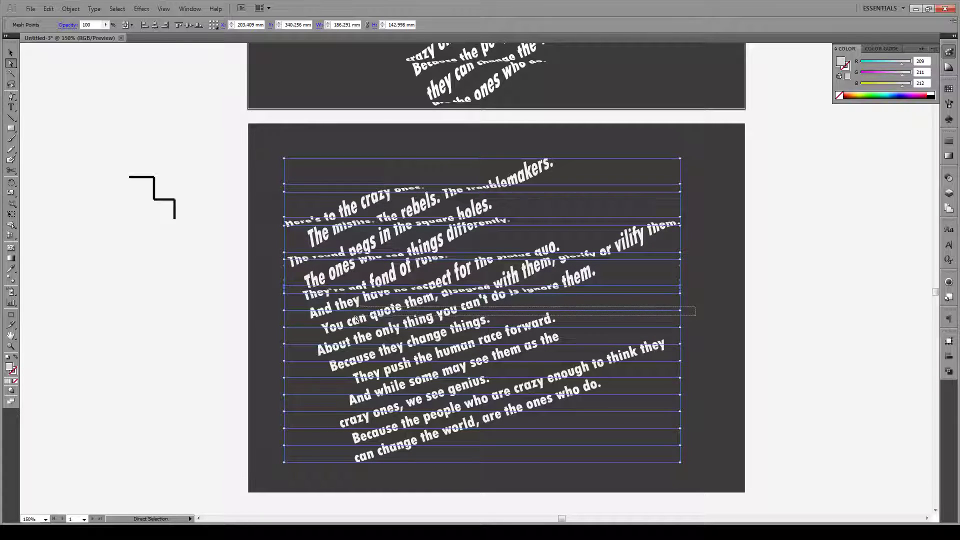
drag(286, 313, 286, 319)
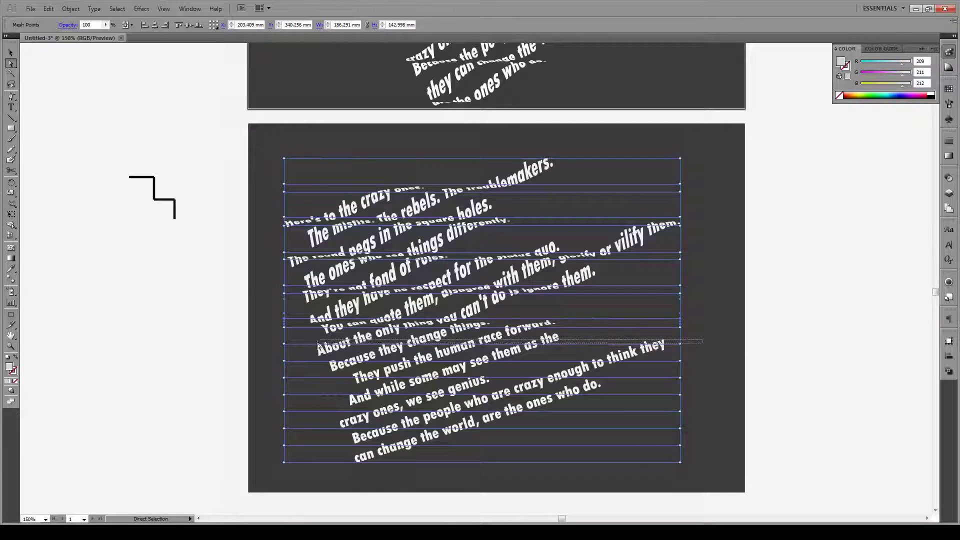
drag(284, 346, 284, 354)
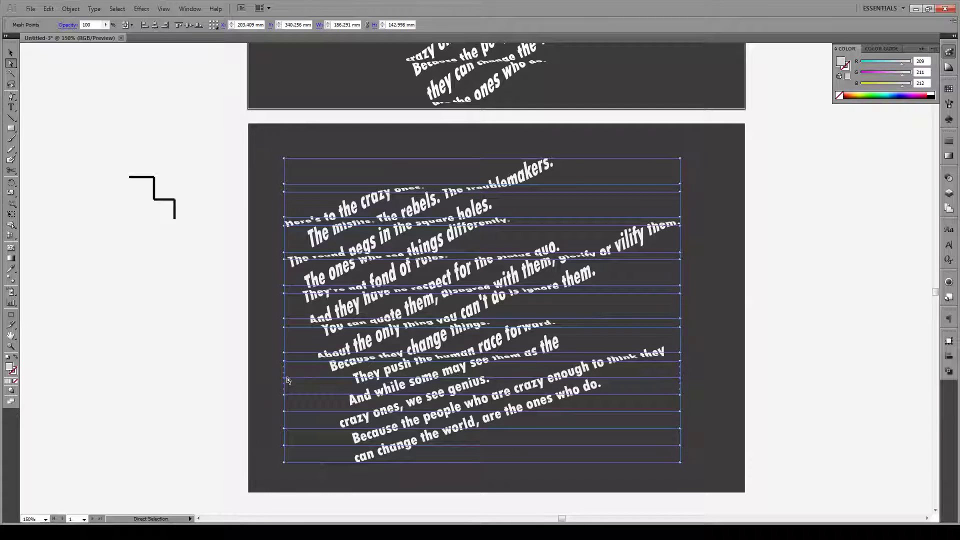
drag(285, 379, 286, 386)
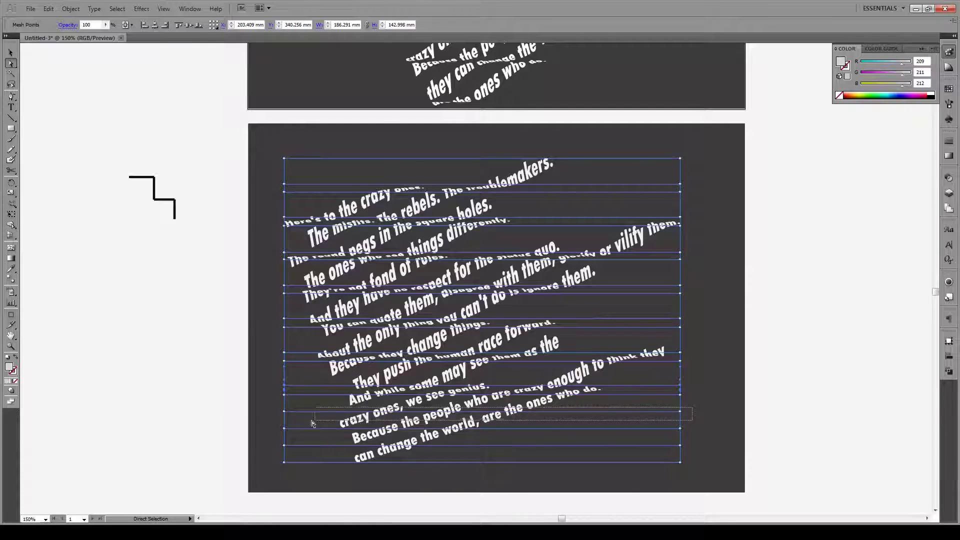
drag(286, 414, 286, 421)
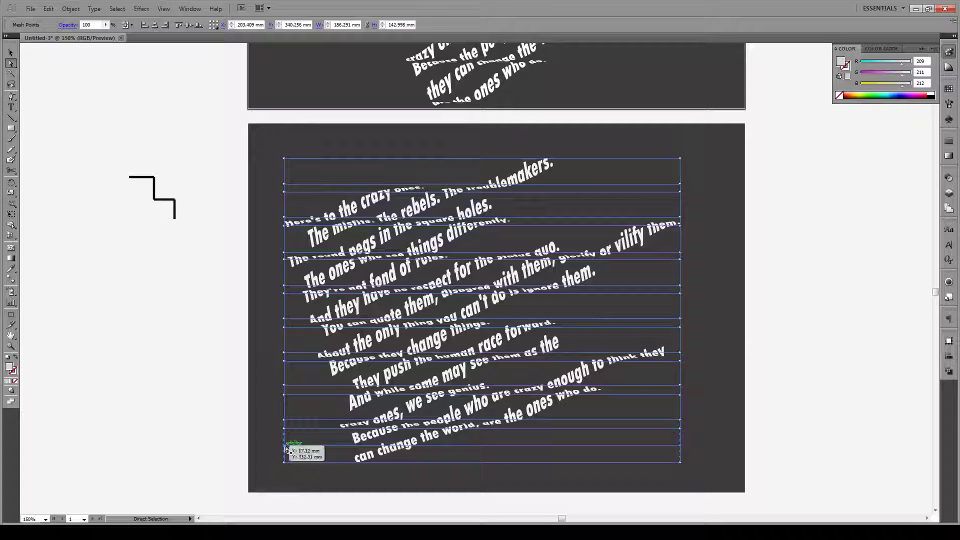
drag(286, 448, 285, 456)
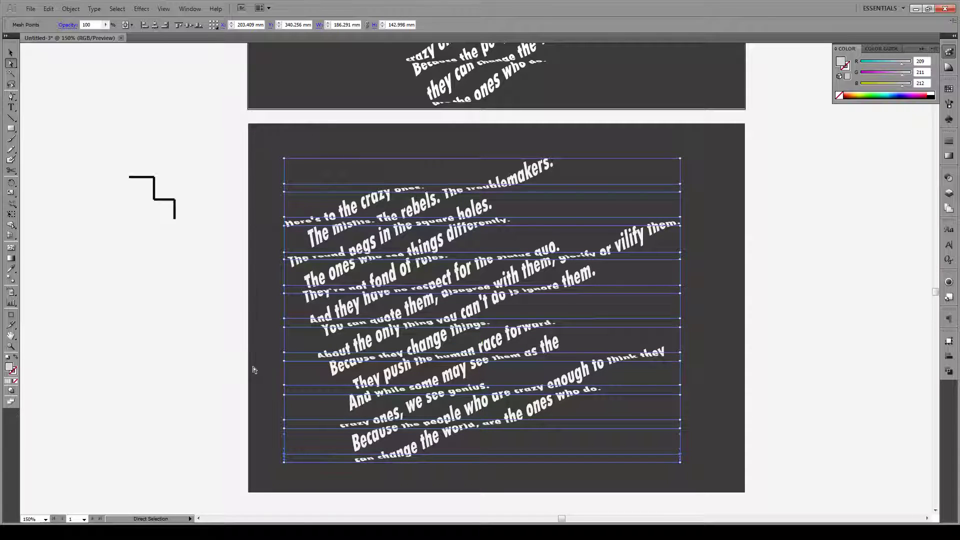
key(v)
click(242, 326)
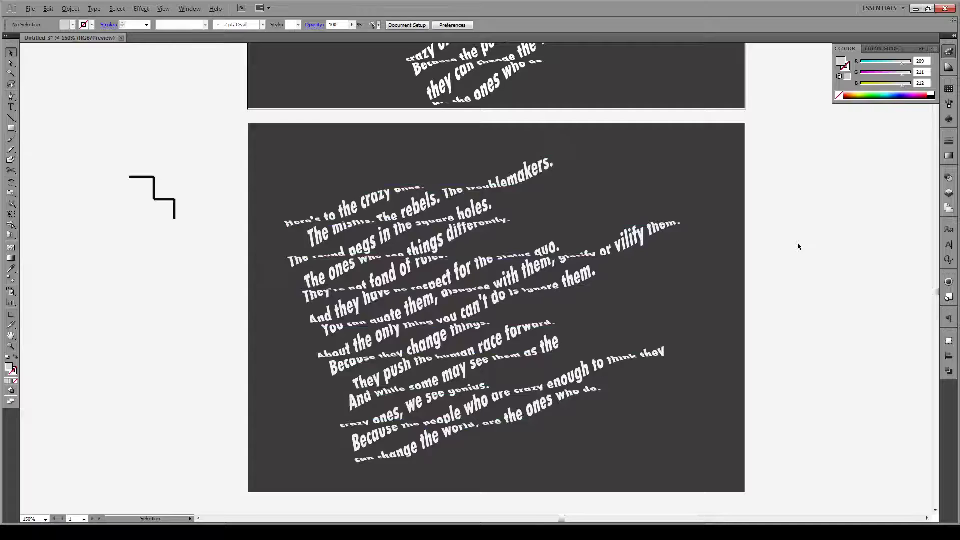
Scroll the canvas to compare the stair-stepped quote with the warped version above
alt+scroll(797, 243, down, 1)
scroll(802, 281, up, 3)
scroll(821, 315, up, 2)
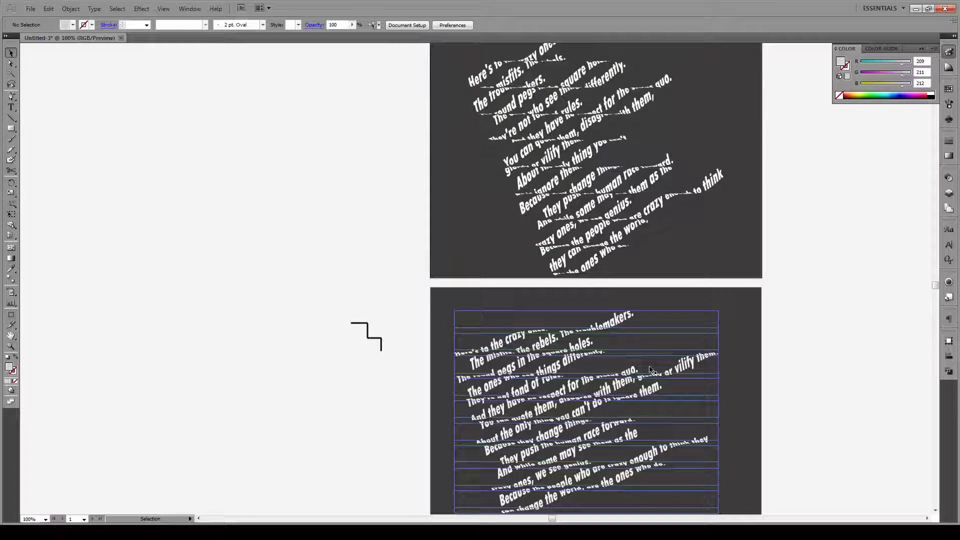
scroll(821, 339, down, 1)
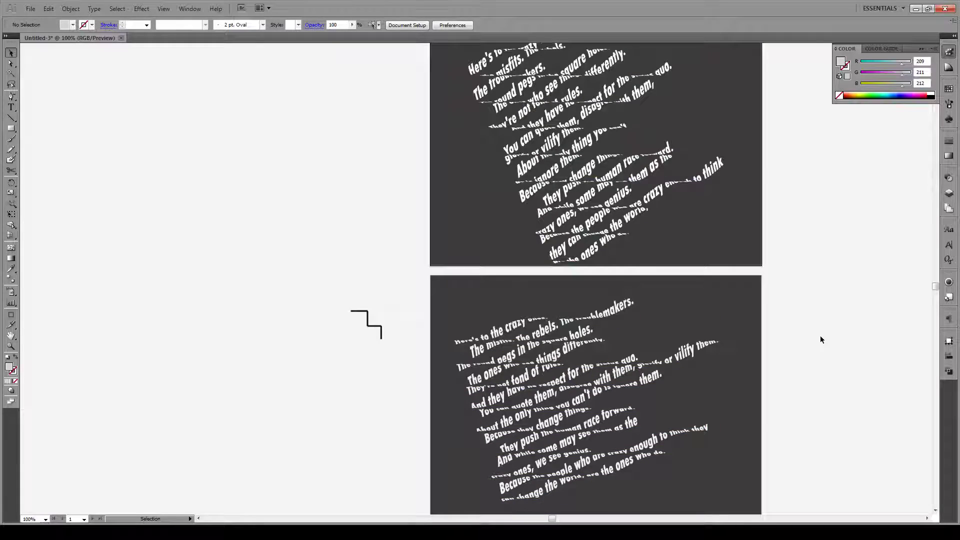